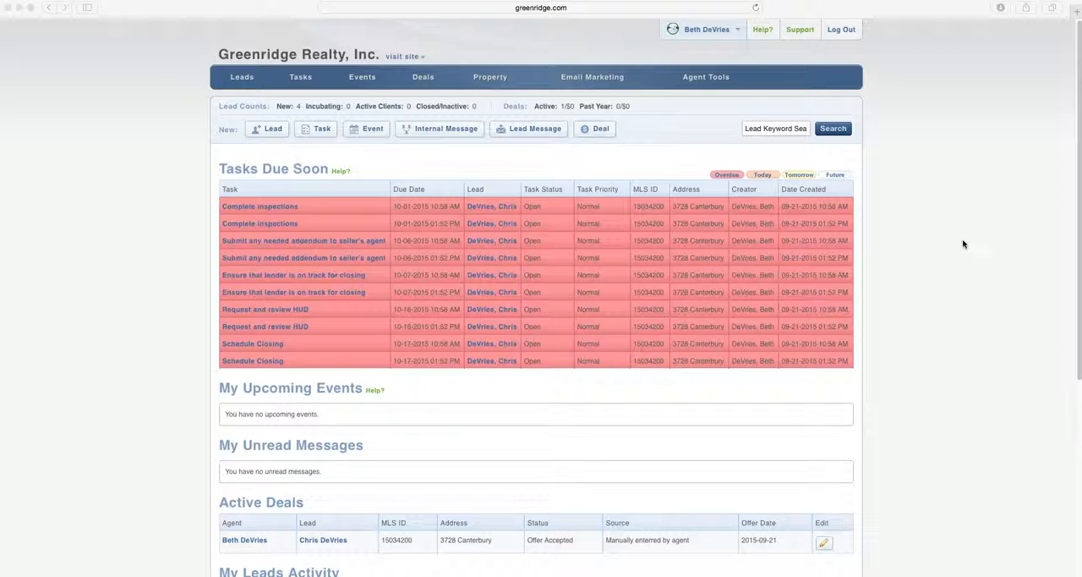
Open the list of my active leads and open the record of the Agent/Broker lead
left_click(964, 249)
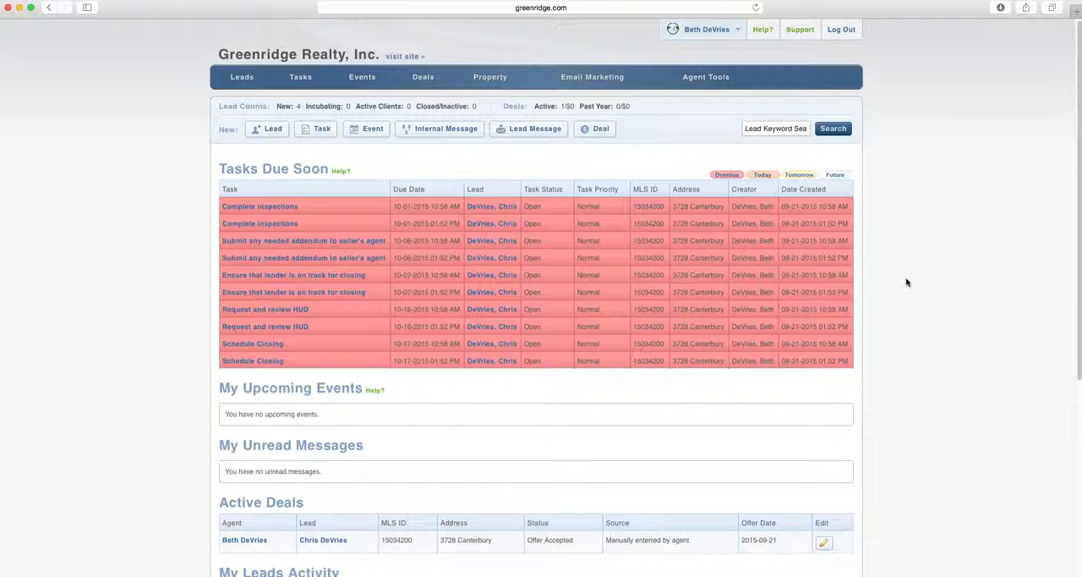
mouse_move(309, 78)
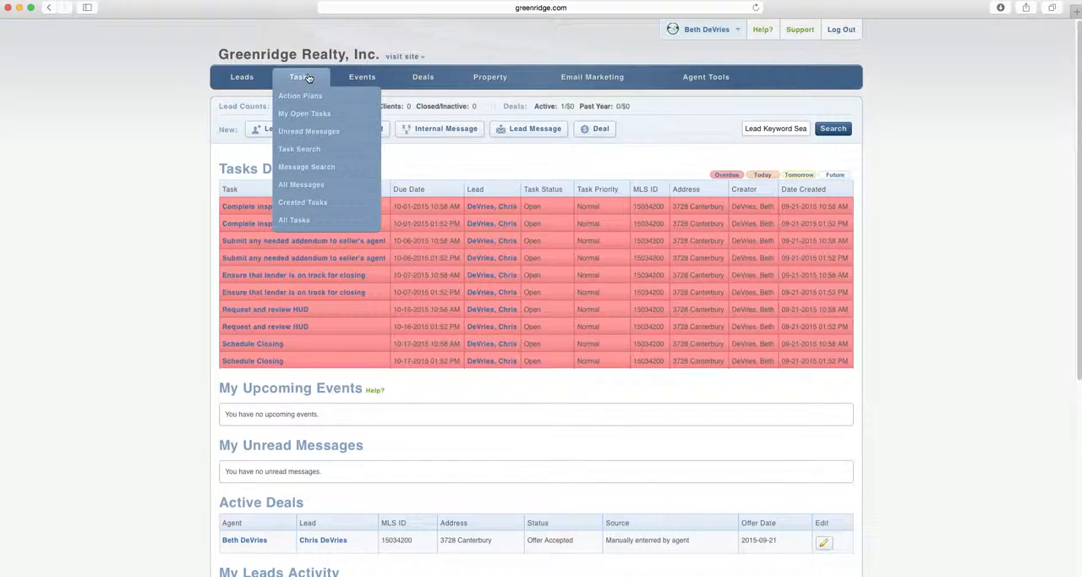
mouse_move(242, 78)
left_click(229, 95)
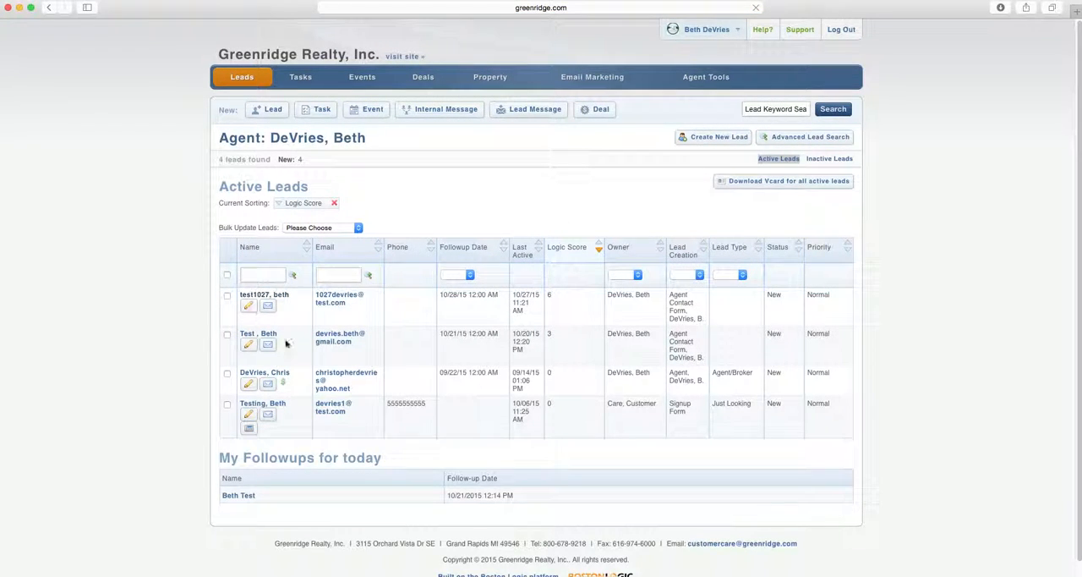
left_click(282, 375)
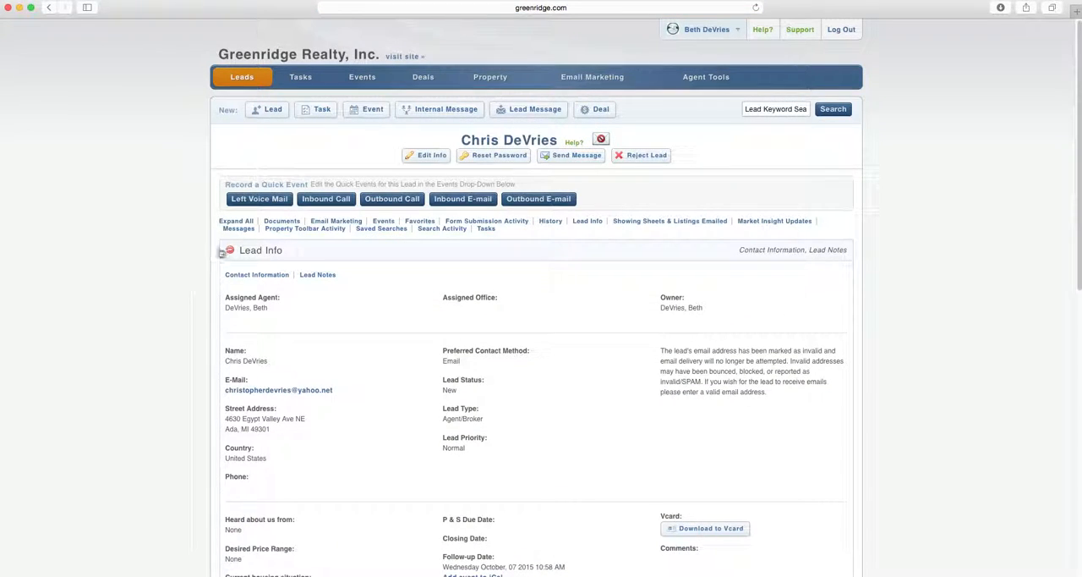
Collapse the lead's info section and look over the action plan controls and open tasks in its Tasks section
left_click(228, 251)
scroll(203, 252, "down", 1)
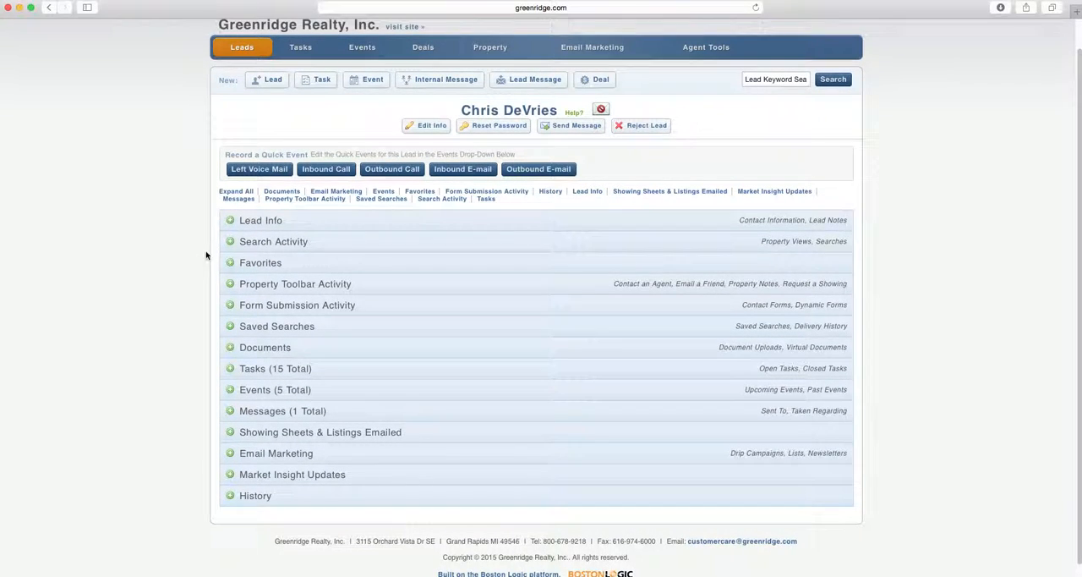
left_click(229, 369)
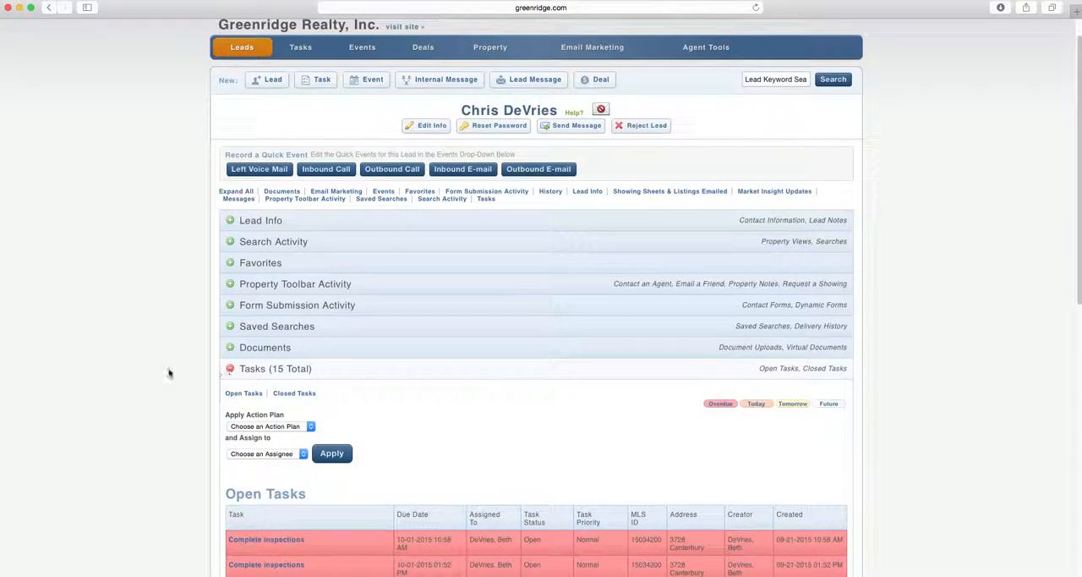
scroll(164, 372, "down", 3)
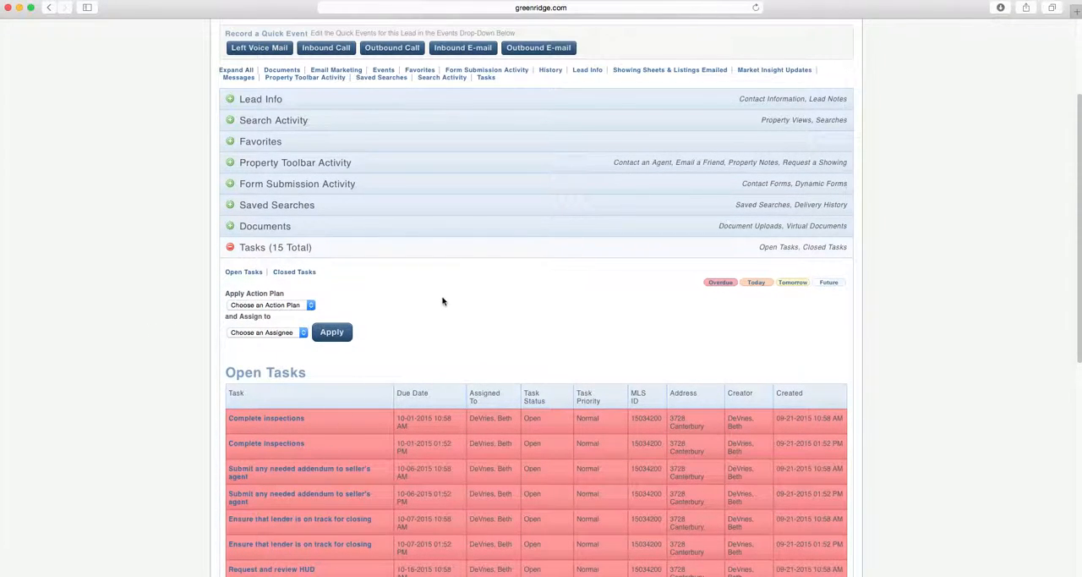
scroll(441, 300, "down", 1)
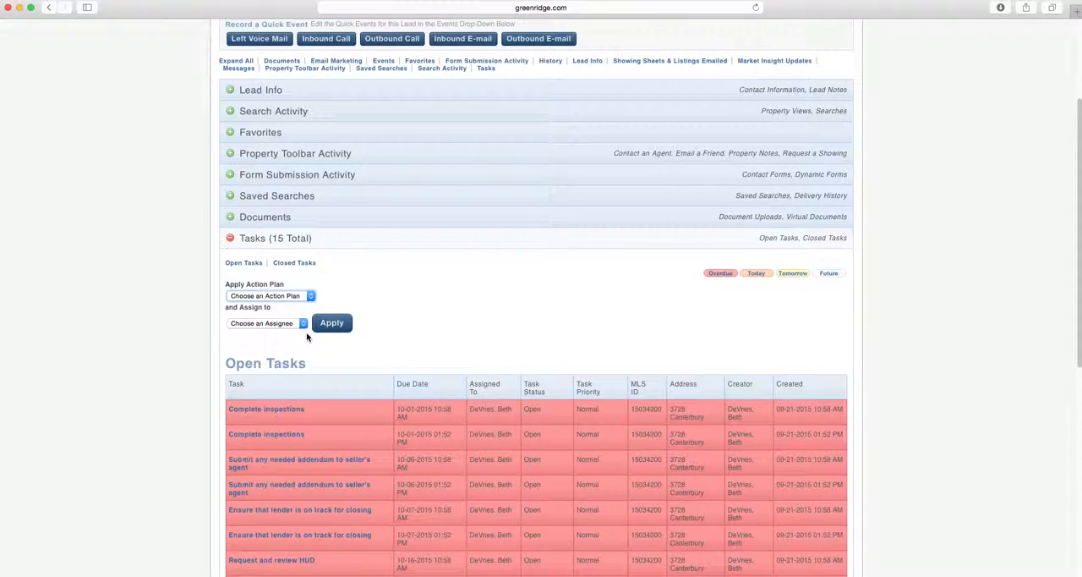
scroll(440, 295, "up", 4)
scroll(443, 287, "down", 2)
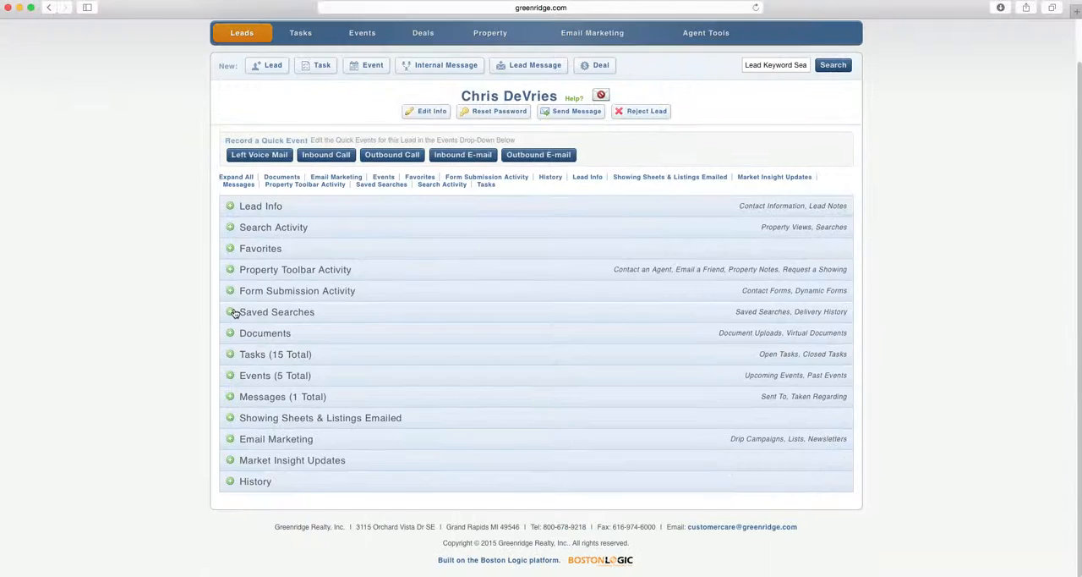
left_click(231, 312)
Start a new task for this lead with the type Follow-Up and the name "Call with listing update"
scroll(394, 254, "up", 1)
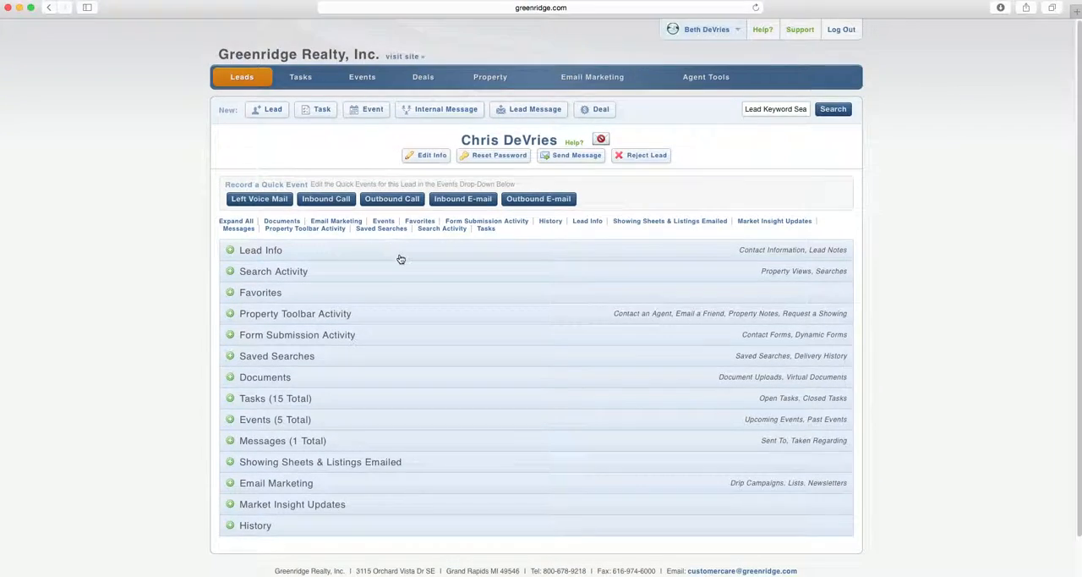
left_click(316, 117)
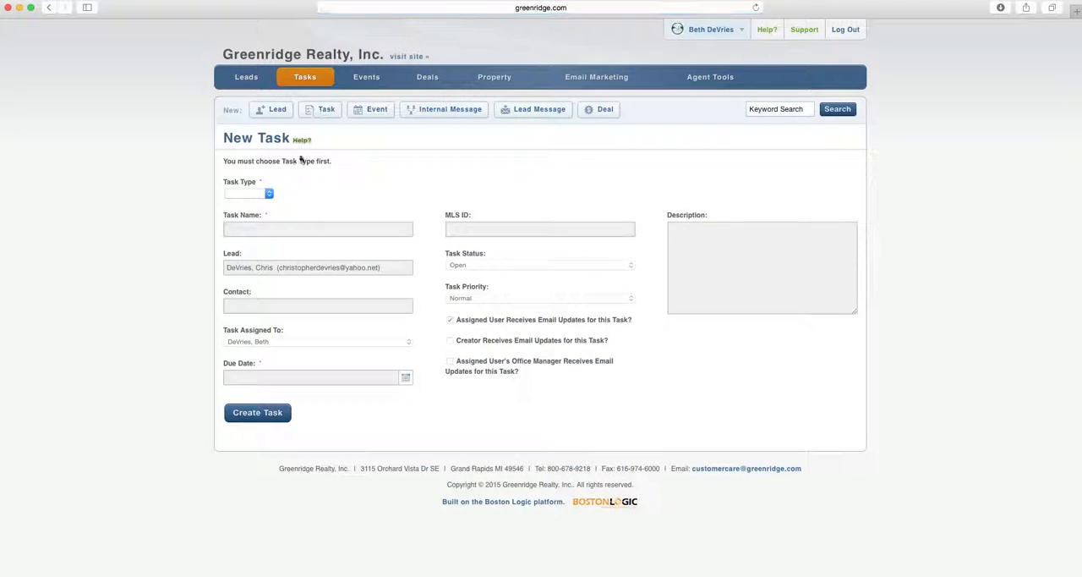
left_click(269, 195)
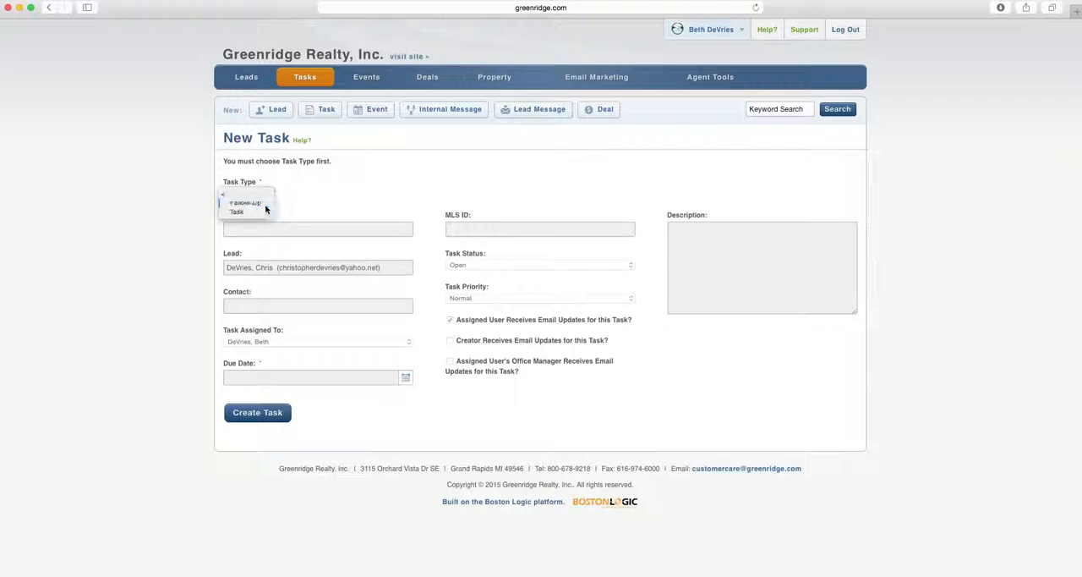
left_click(268, 204)
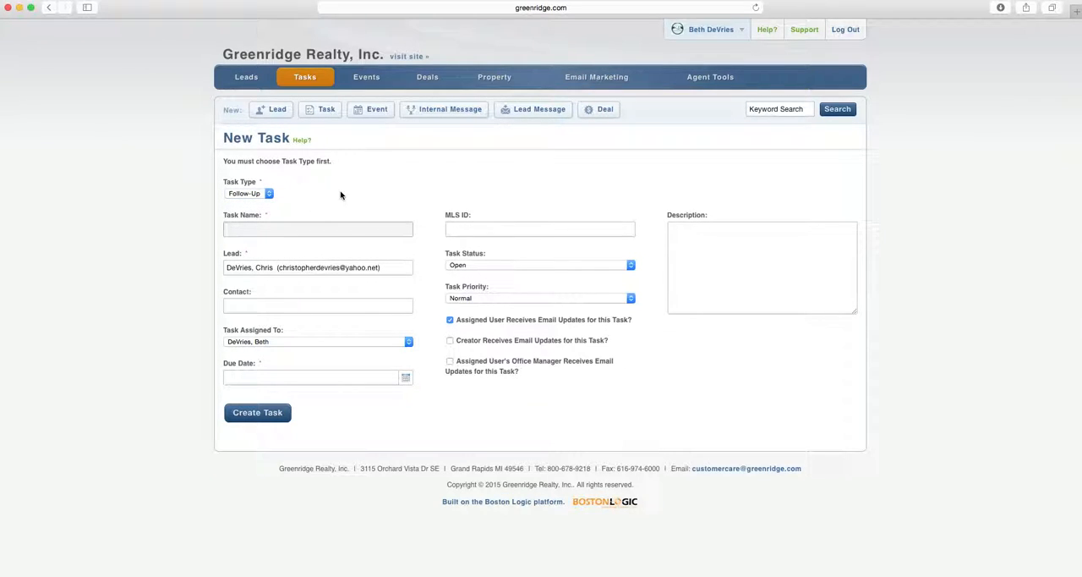
type("Call with listing update")
Check the available status and priority options for the new task
left_click(632, 265)
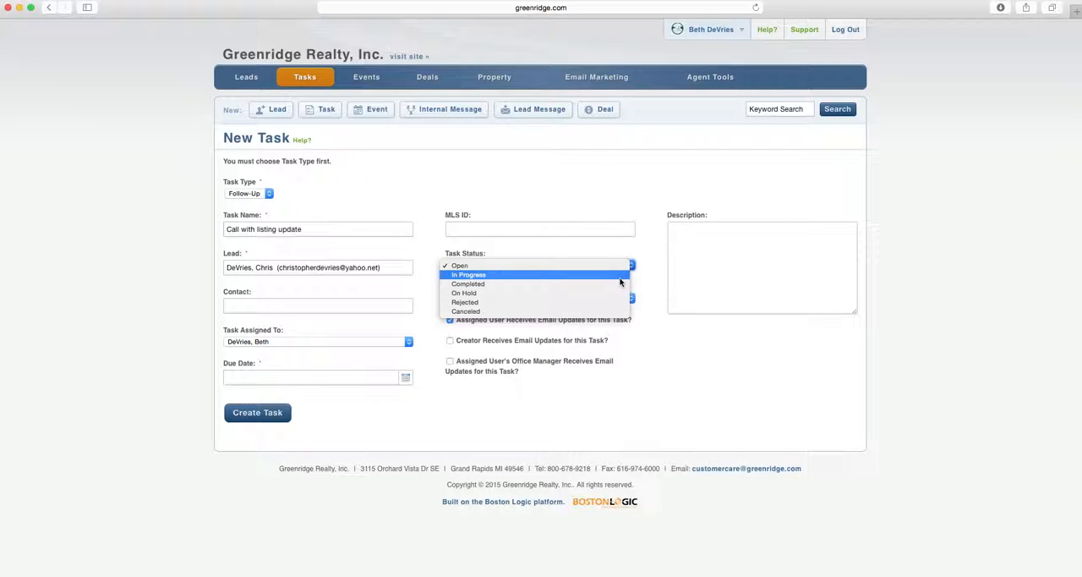
left_click(633, 188)
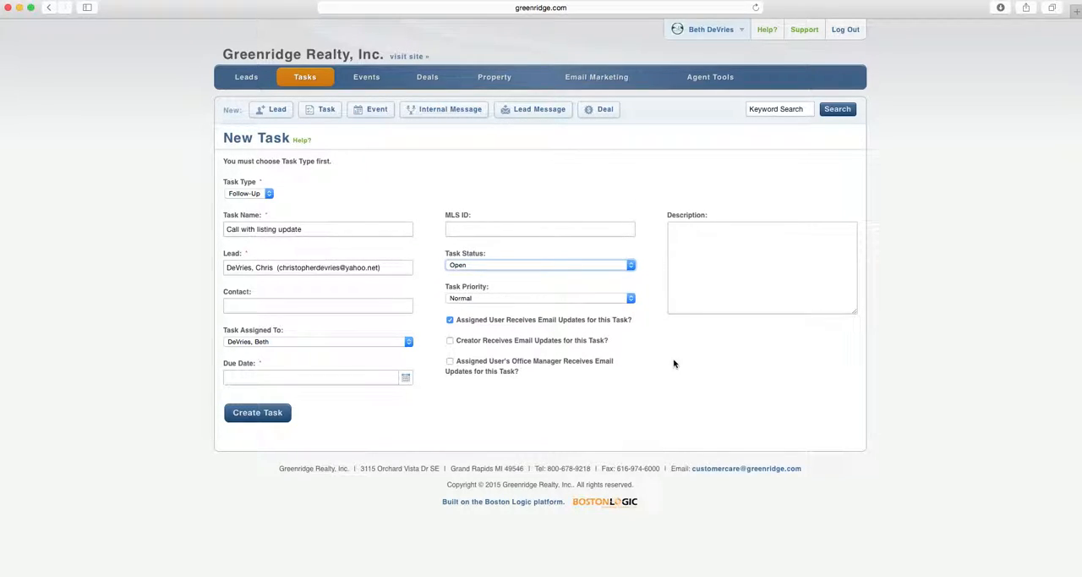
left_click(631, 299)
left_click(630, 298)
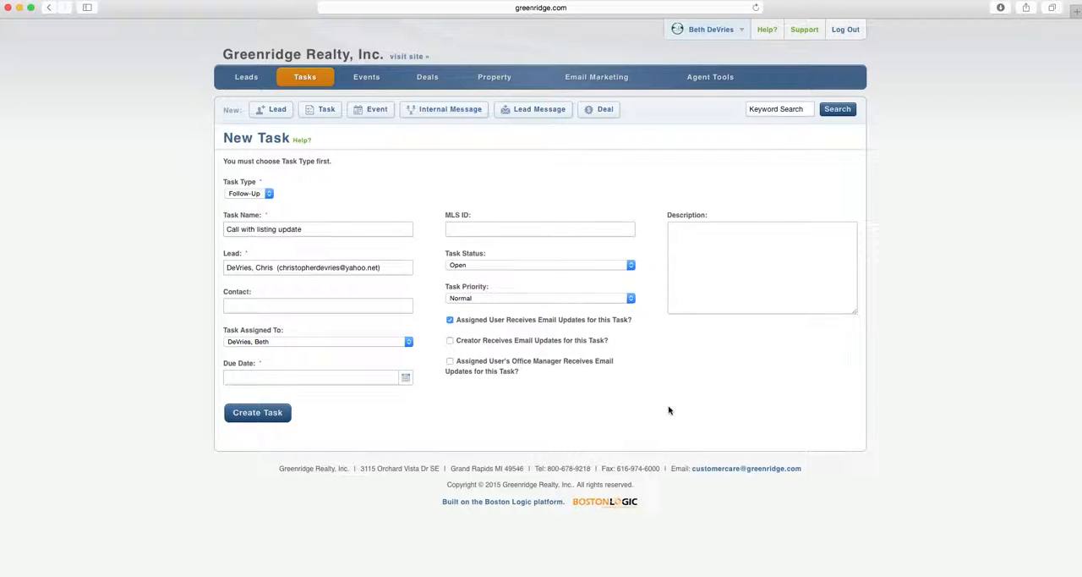
right_click(382, 446)
left_click(410, 414)
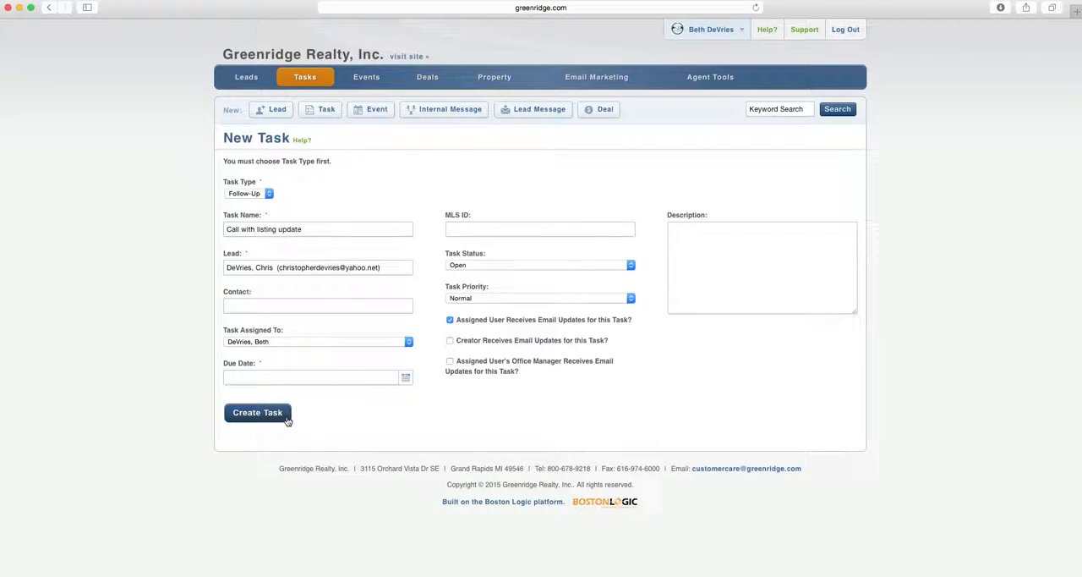
left_click(425, 425)
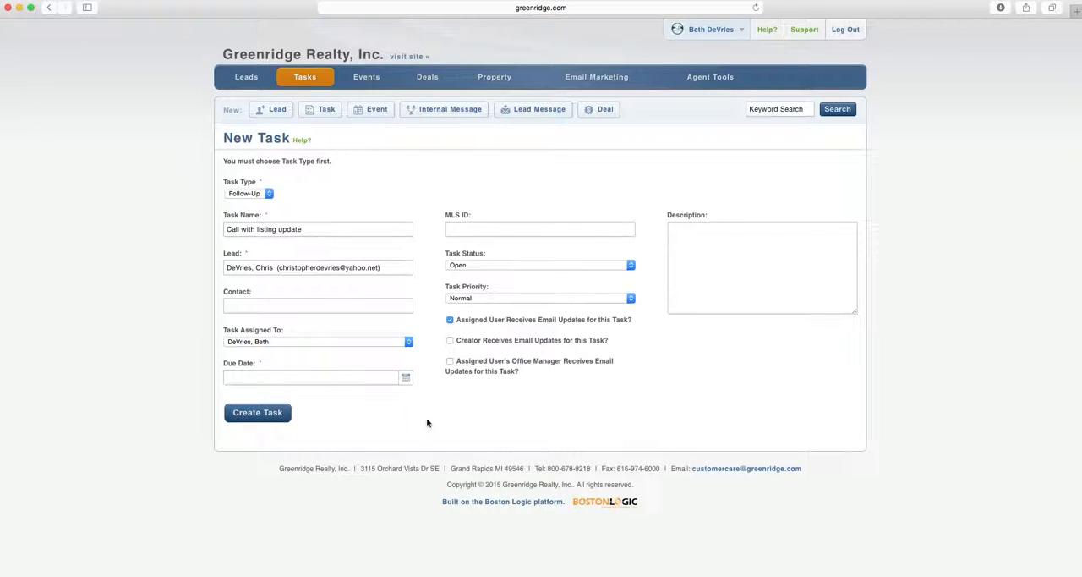
Open the Pending Sale (Buyer) action plan and review its tasks and due intervals
mouse_move(303, 82)
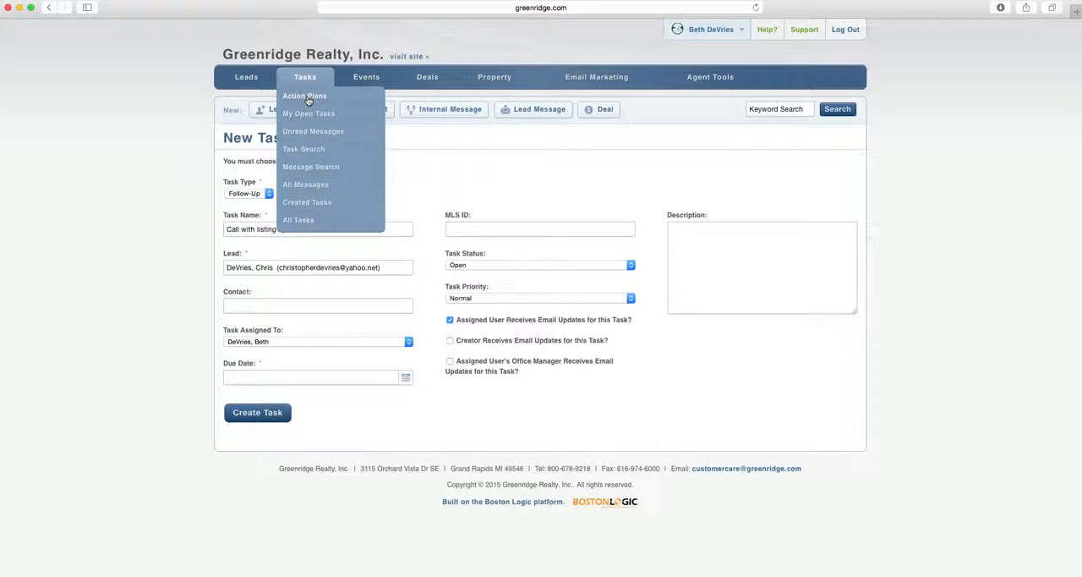
left_click(307, 98)
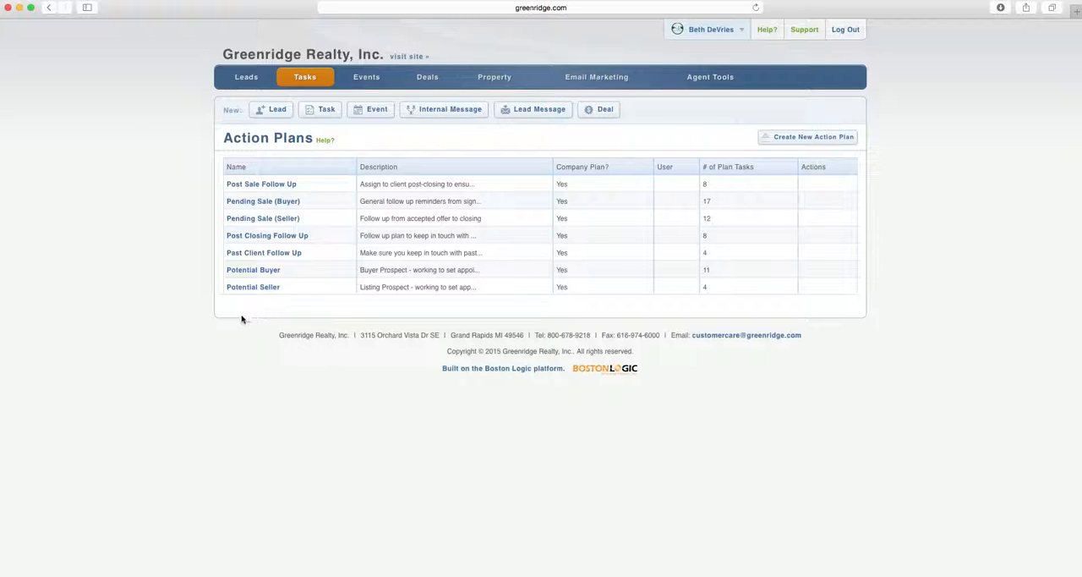
left_click(247, 203)
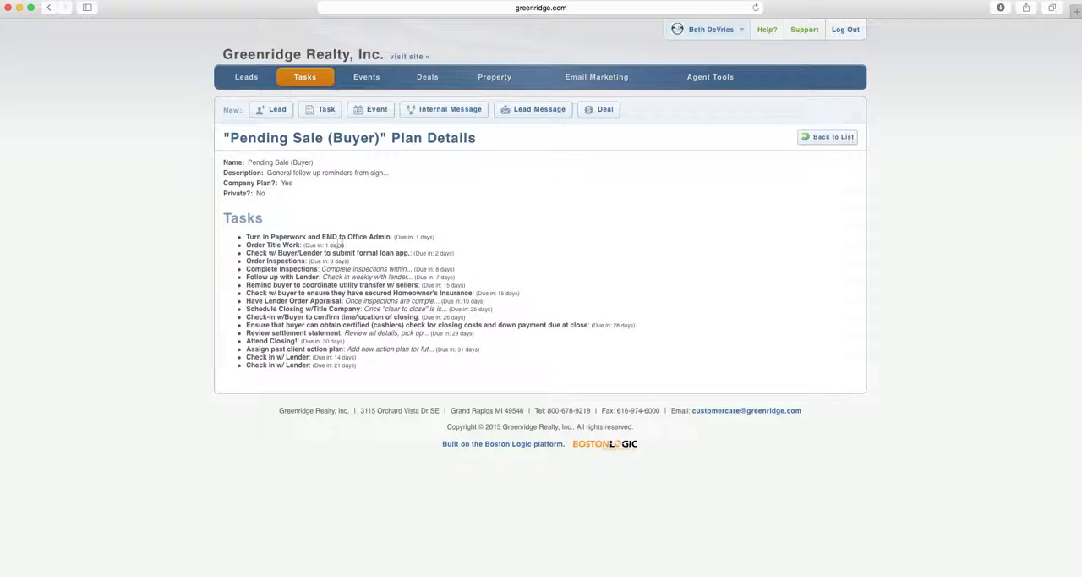
left_click(491, 225)
left_click(672, 264)
Return to my active leads and reopen the record of the Agent/Broker lead
mouse_move(460, 88)
mouse_move(304, 80)
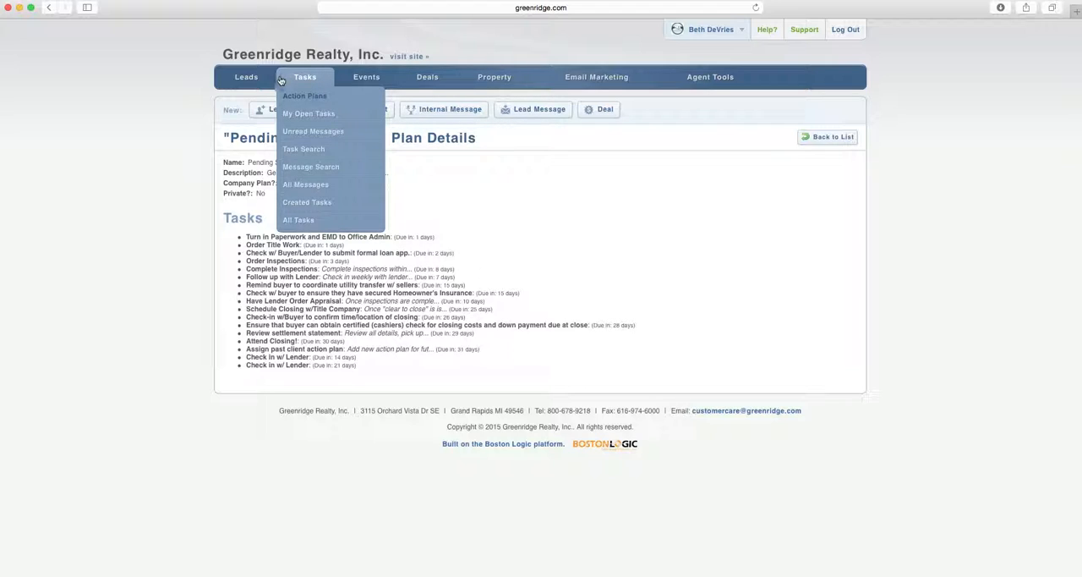
mouse_move(246, 78)
left_click(245, 95)
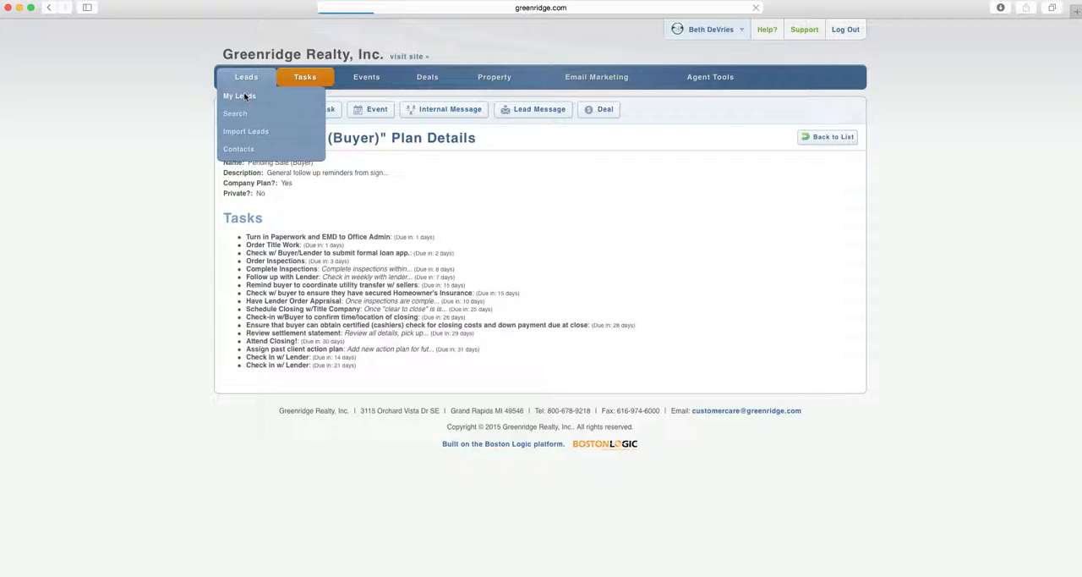
left_click(285, 374)
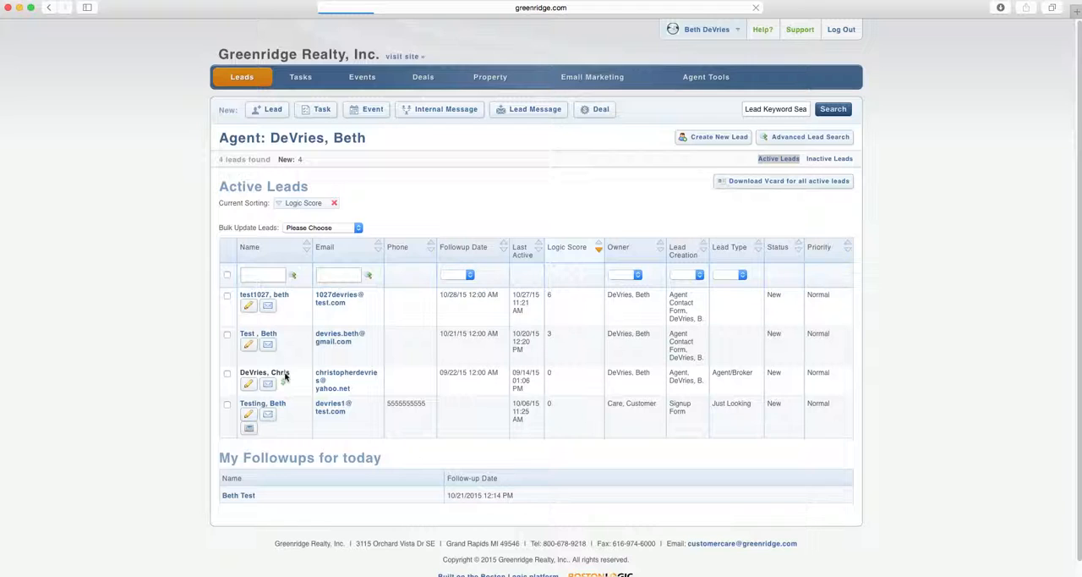
In the lead's Tasks section, view the available action plans and select the agent as the assignee
scroll(339, 371, "down", 5)
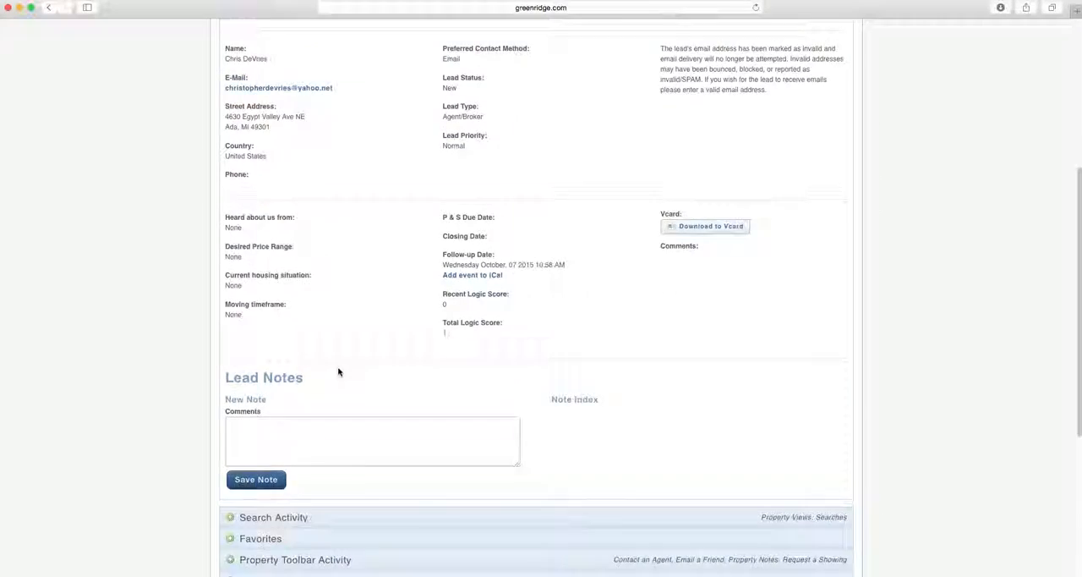
scroll(339, 372, "down", 5)
left_click(231, 355)
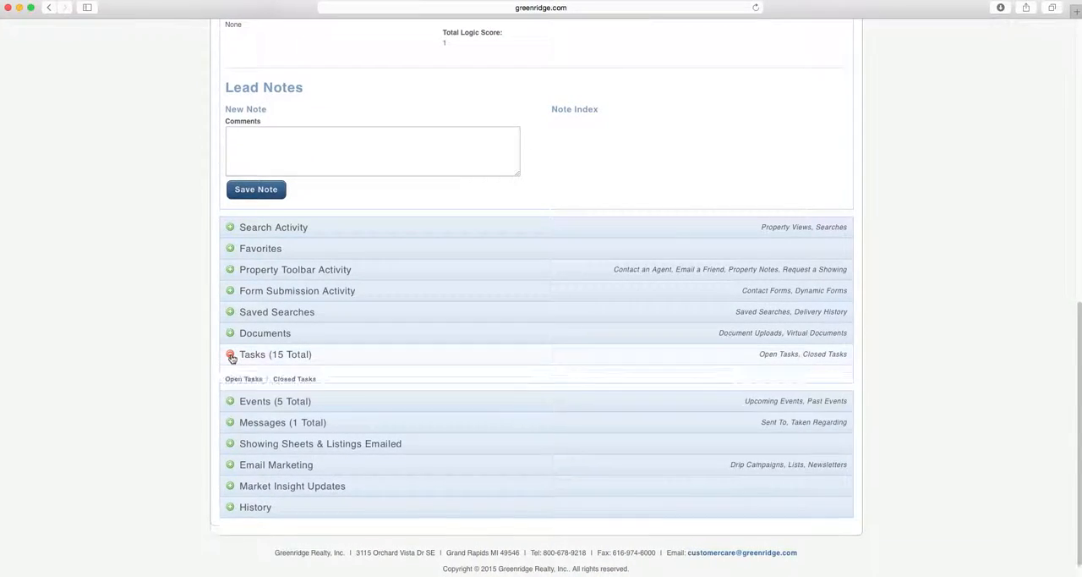
scroll(381, 391, "down", 3)
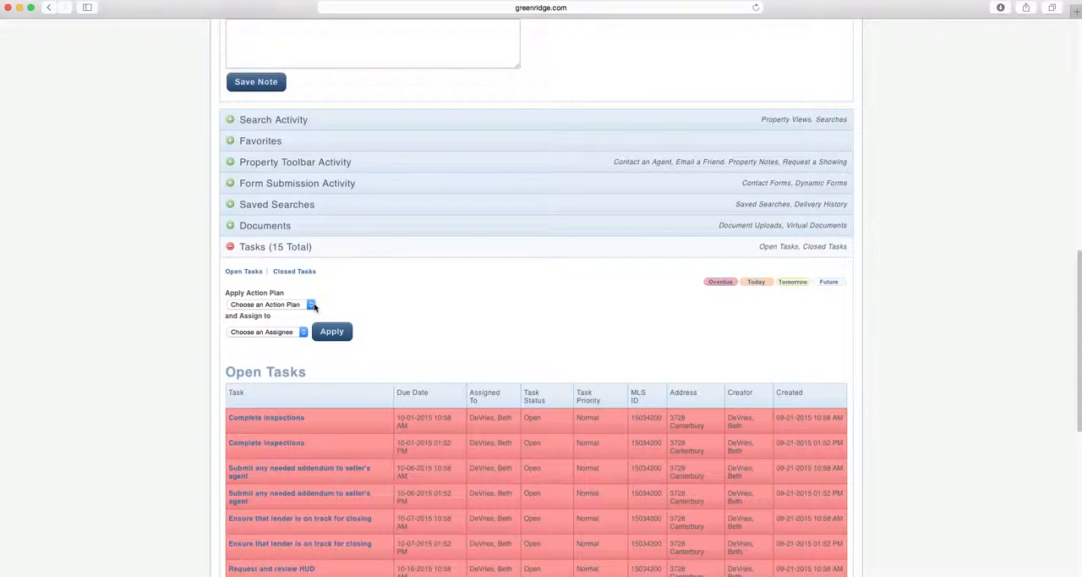
left_click(311, 305)
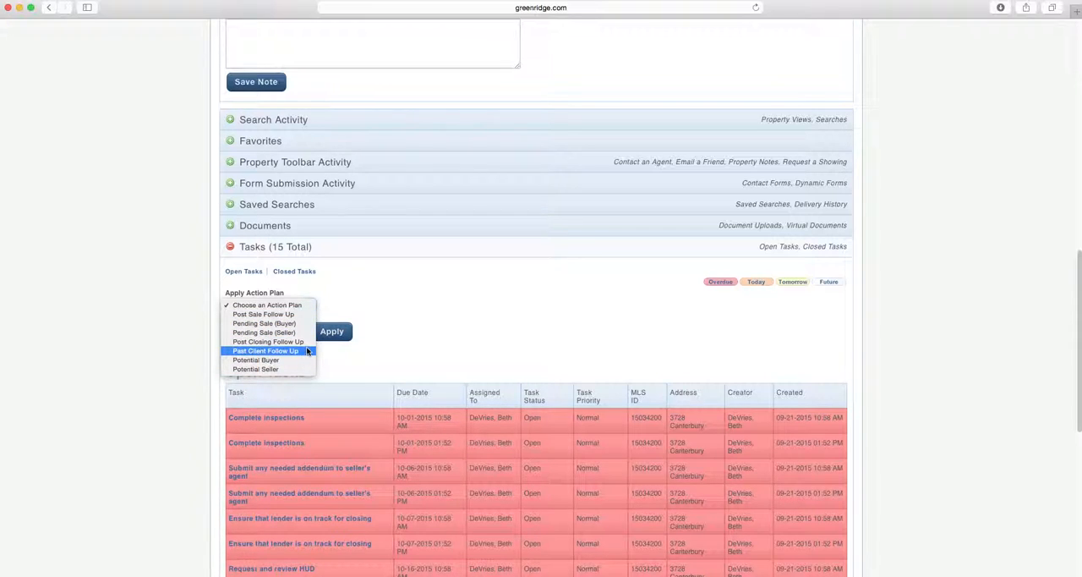
left_click(365, 307)
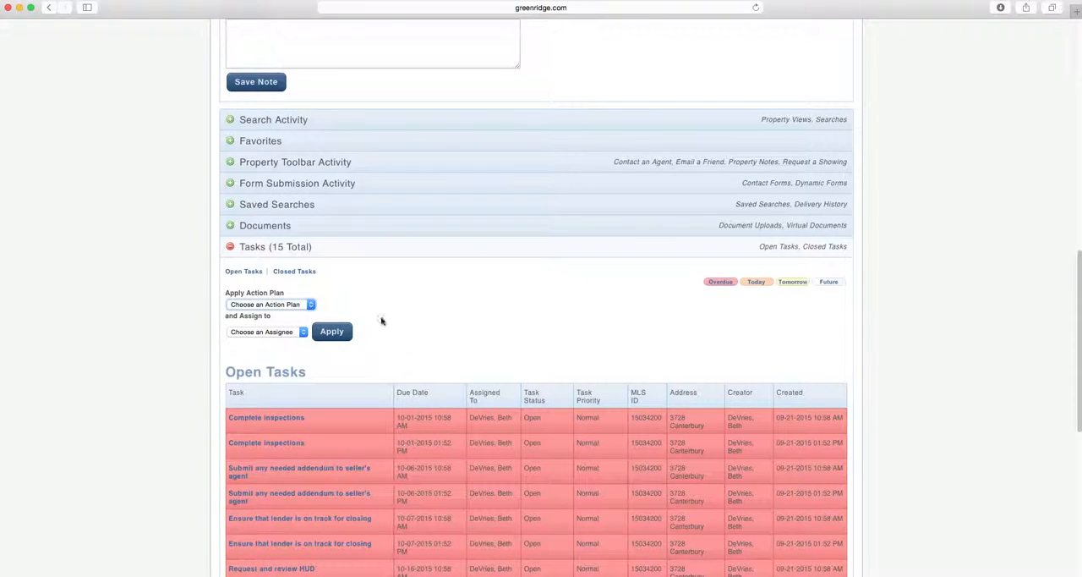
left_click(302, 337)
left_click(300, 339)
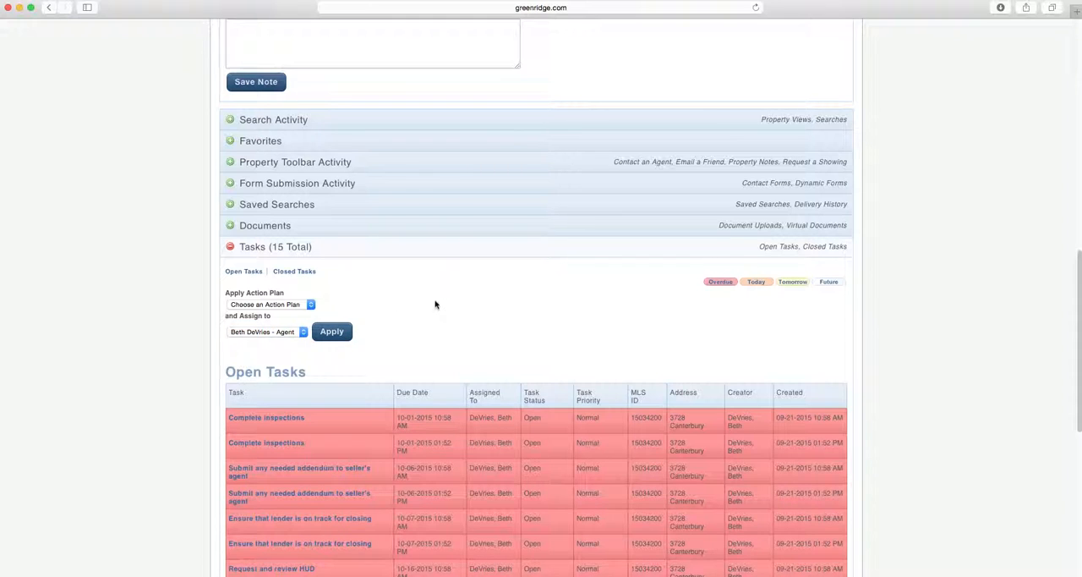
Review the lead's open and closed tasks, and collapse the Tasks section
scroll(488, 268, "down", 2)
scroll(488, 268, "down", 2)
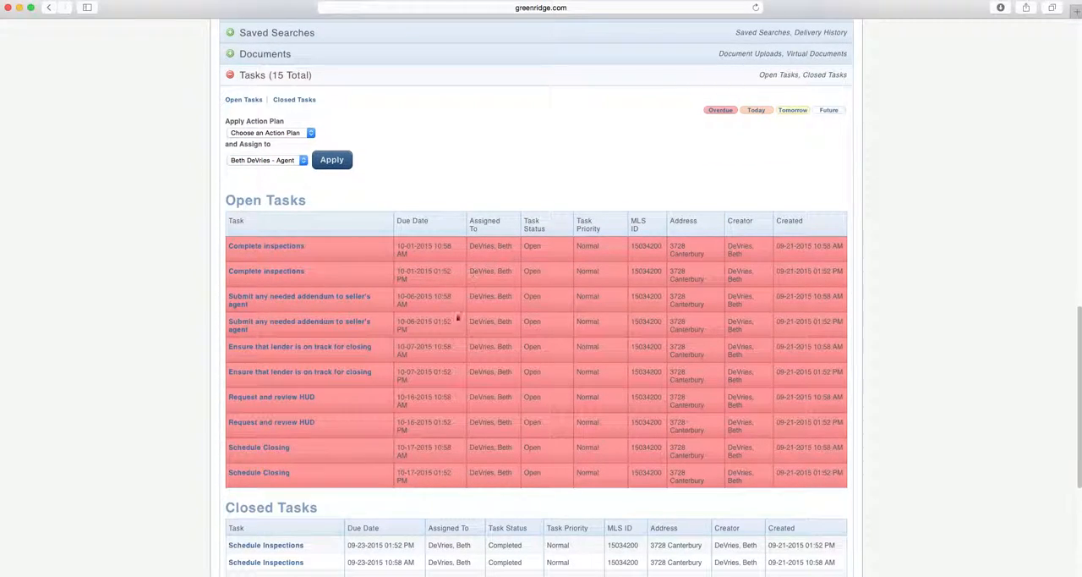
scroll(512, 186, "up", 3)
scroll(517, 175, "up", 6)
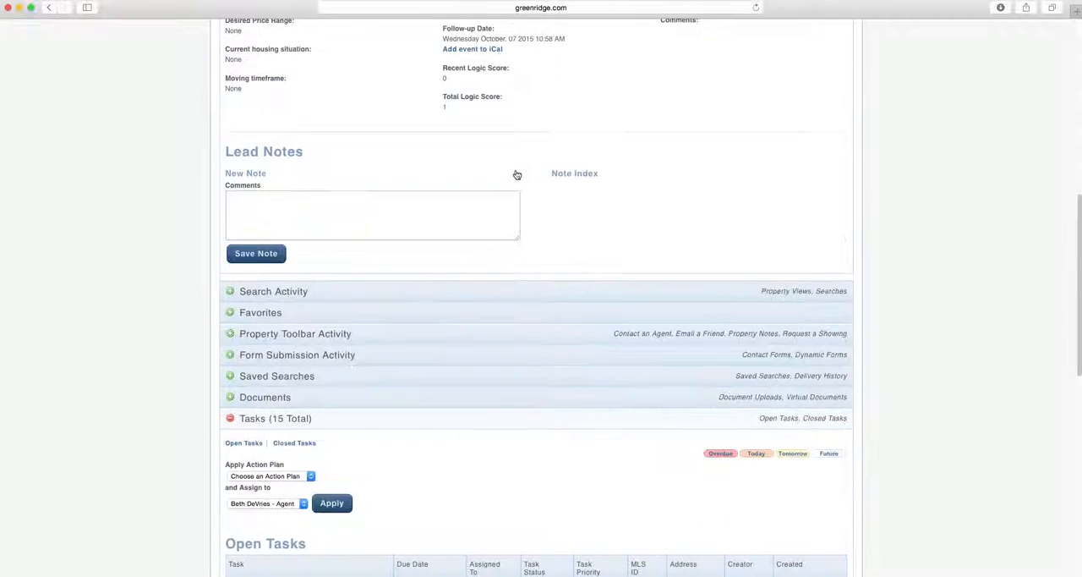
left_click(229, 417)
Open the email marketing lists
scroll(853, 184, "up", 13)
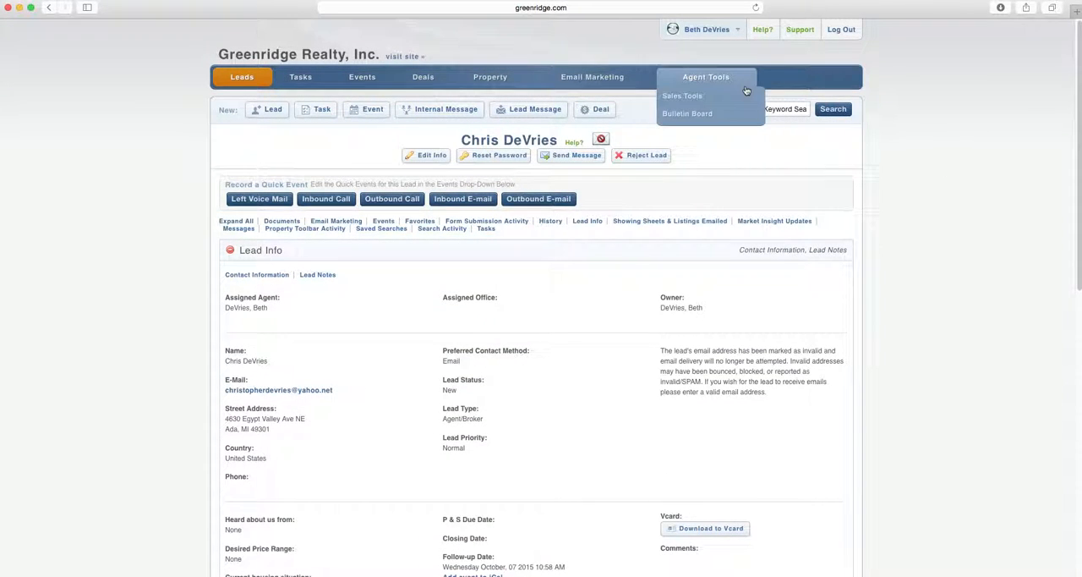
mouse_move(607, 77)
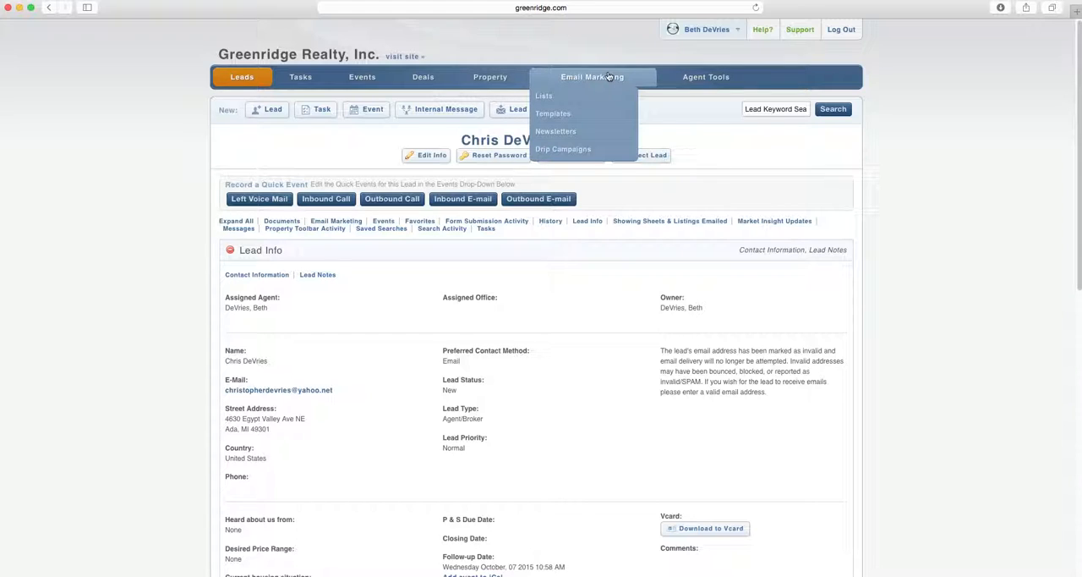
left_click(545, 98)
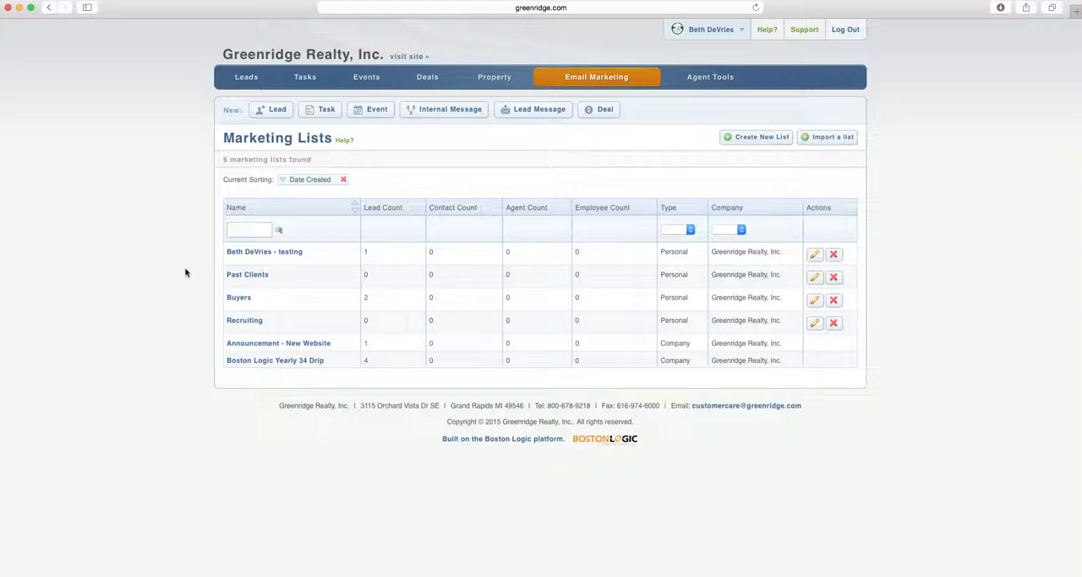
Open the Past Clients marketing list and view the action plans available for it, without assigning one
left_click(253, 278)
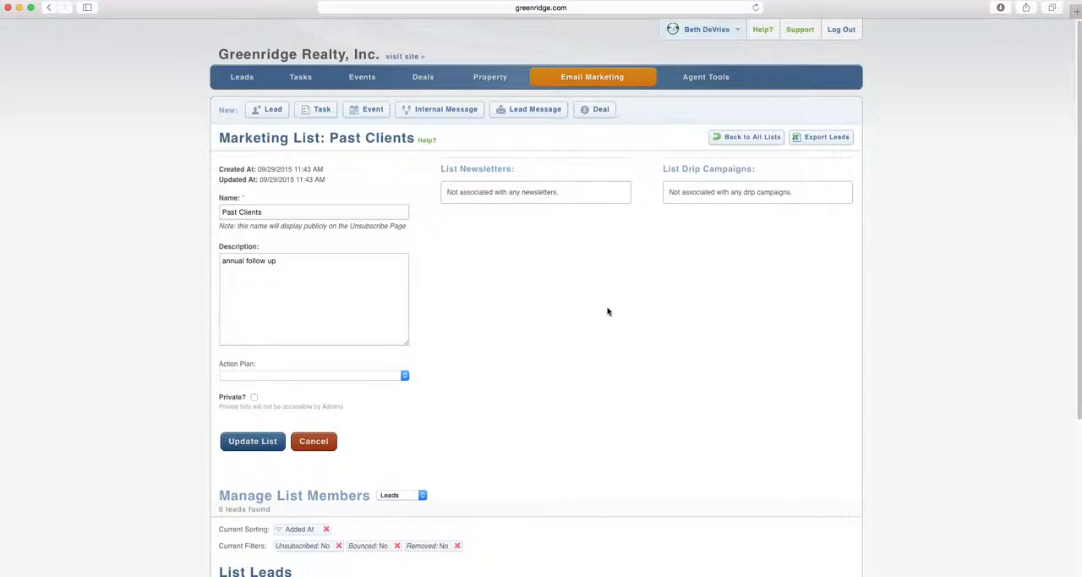
scroll(607, 311, "down", 3)
scroll(607, 312, "down", 1)
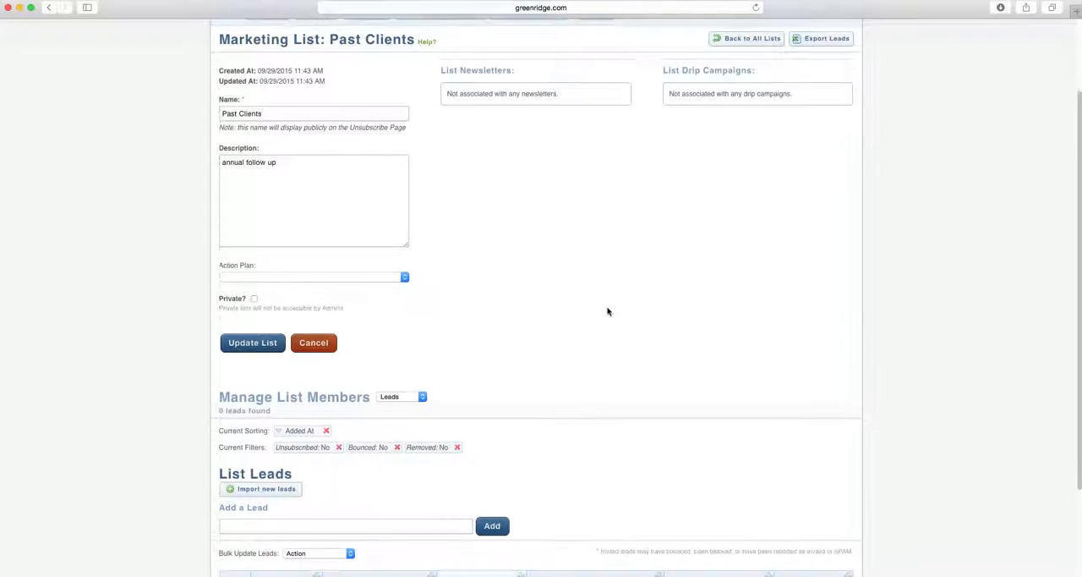
left_click(405, 279)
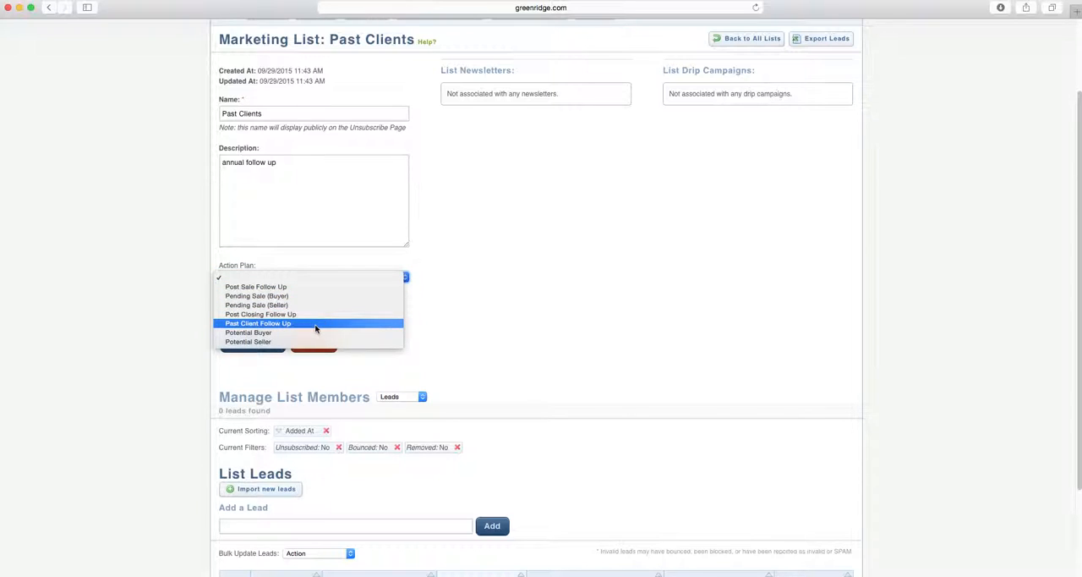
left_click(493, 295)
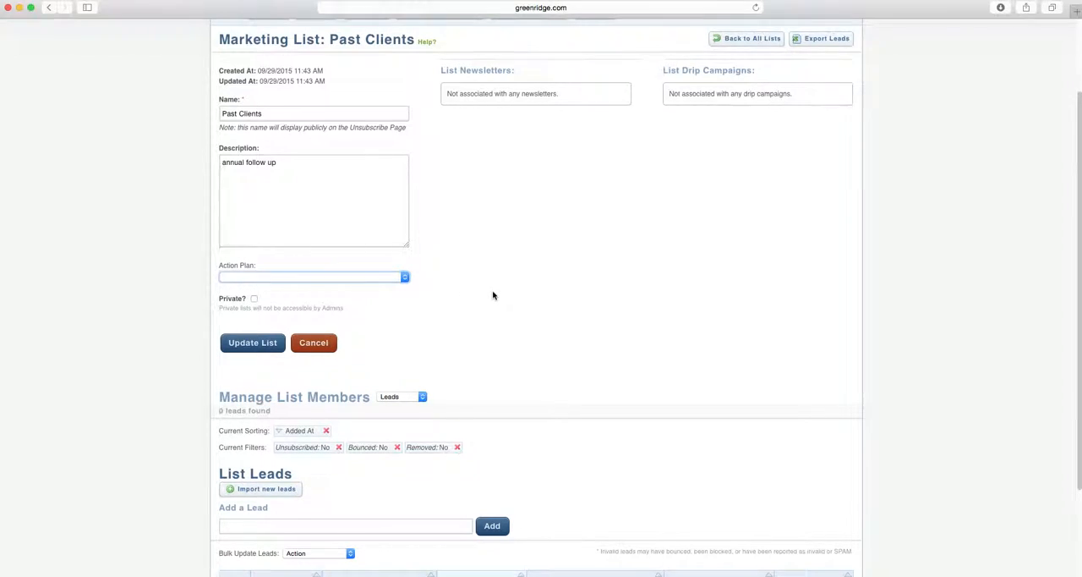
scroll(493, 295, "up", 3)
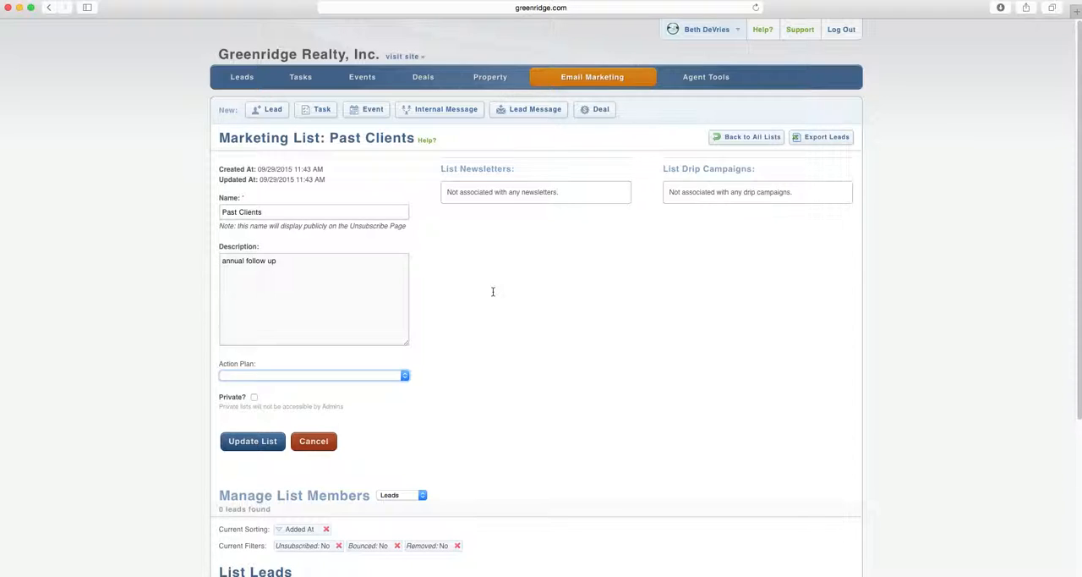
Go to the Action Plans list and start a new action plan
mouse_move(652, 84)
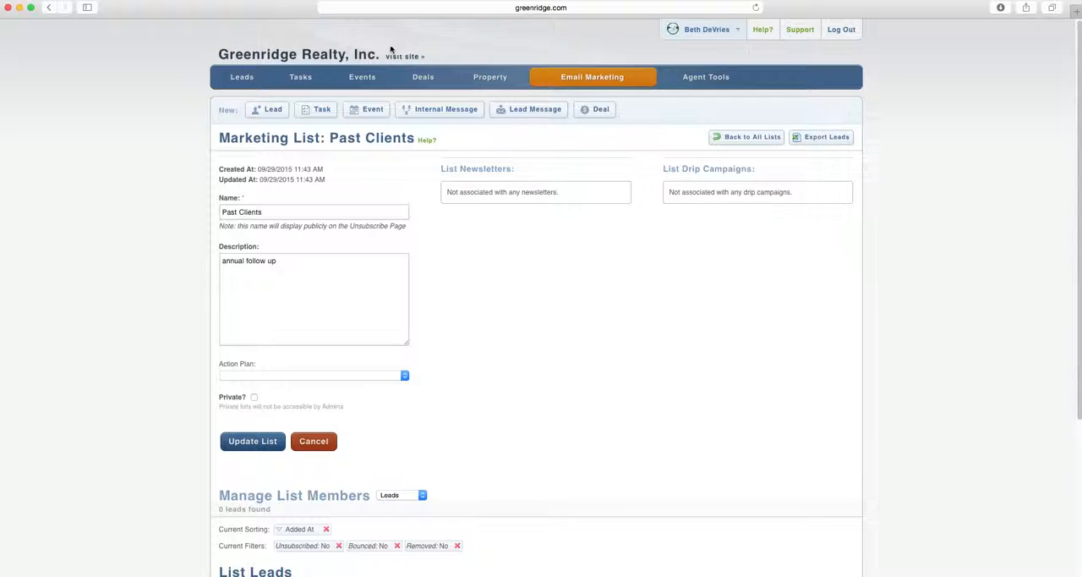
left_click(308, 78)
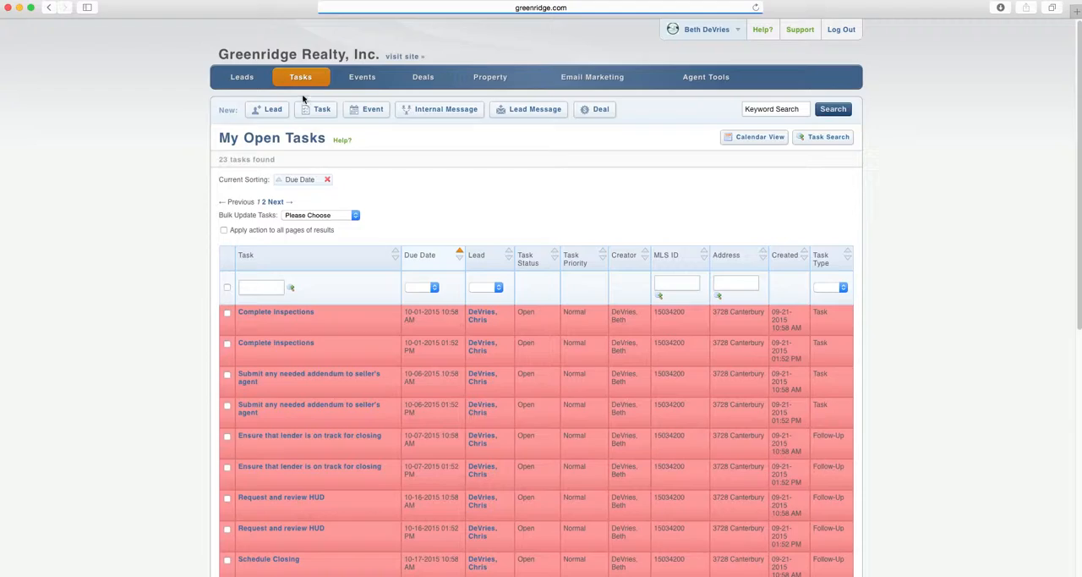
mouse_move(306, 86)
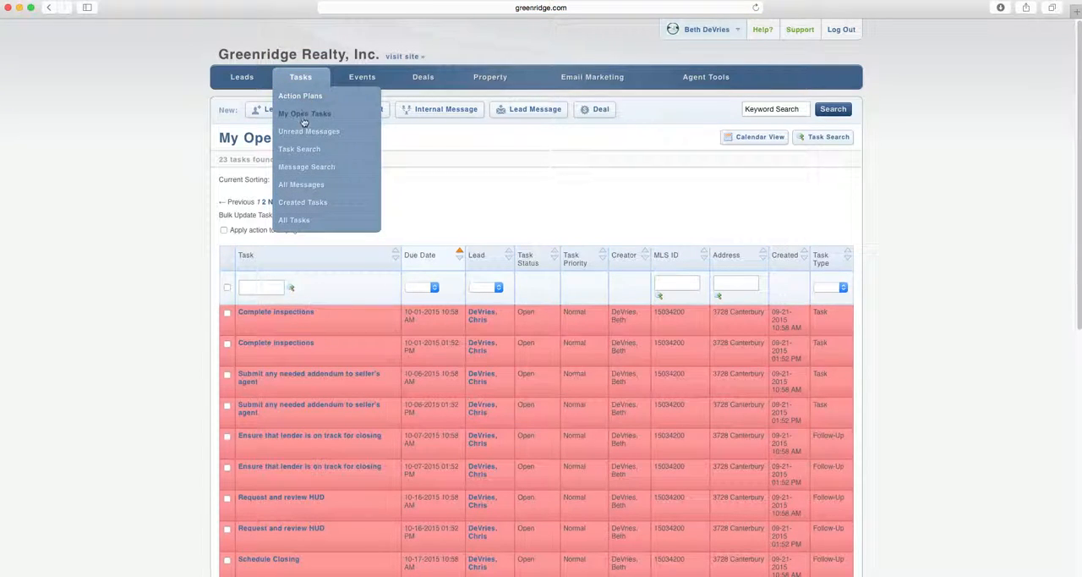
left_click(300, 97)
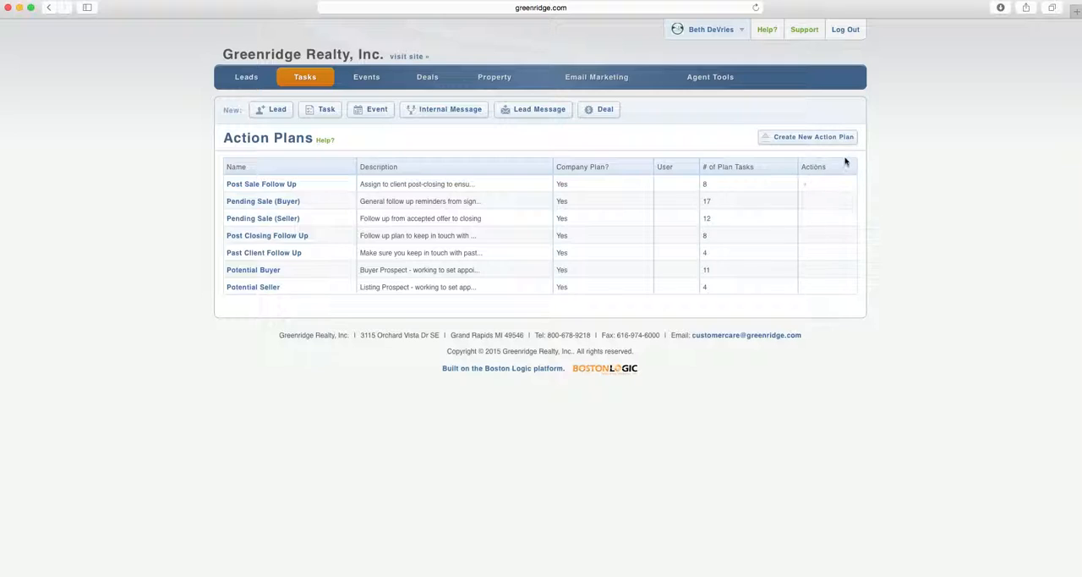
left_click(845, 141)
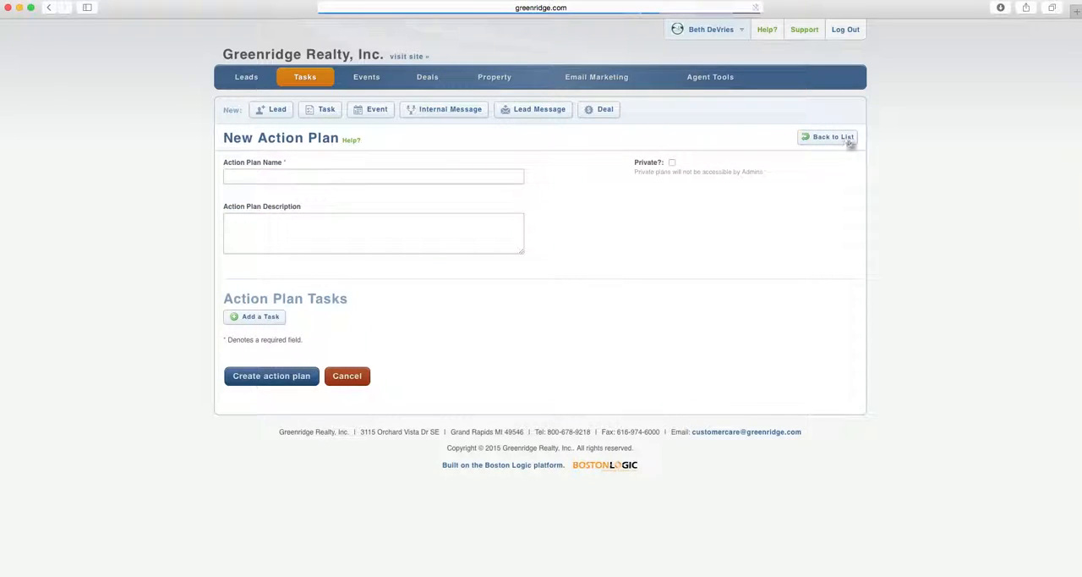
Name the new action plan "Current Listing"
left_click(501, 179)
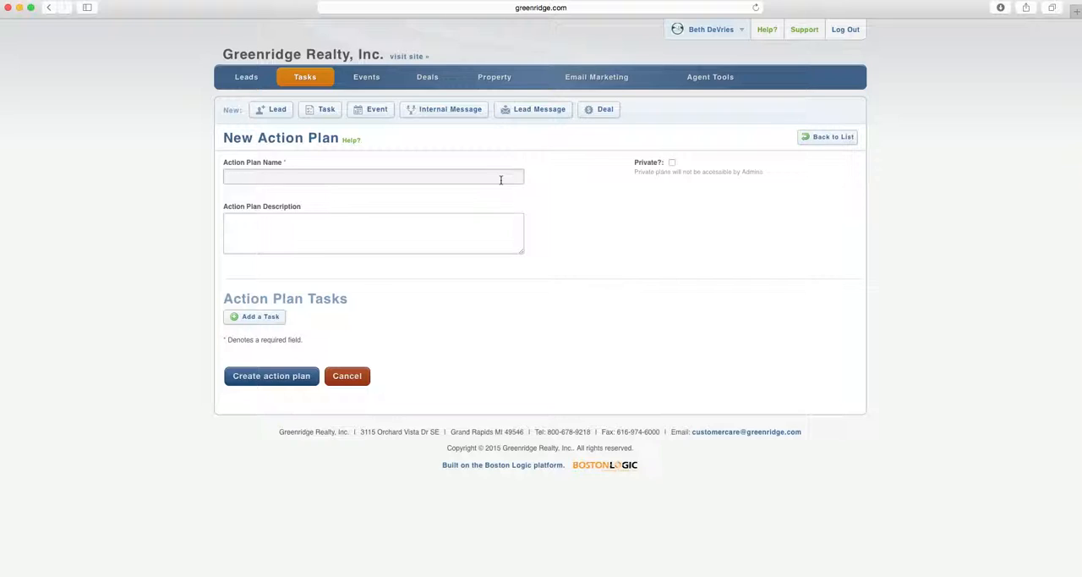
type("Current Seller Action")
key("BackSpace")
key("BackSpace")
key("BackSpace")
key("BackSpace")
key("BackSpace")
key("BackSpace")
key("BackSpace")
key("BackSpace")
key("BackSpace")
key("BackSpace")
type("Listing")
Enter "Follow up plan for active sellers" as the action plan's description
left_click(486, 230)
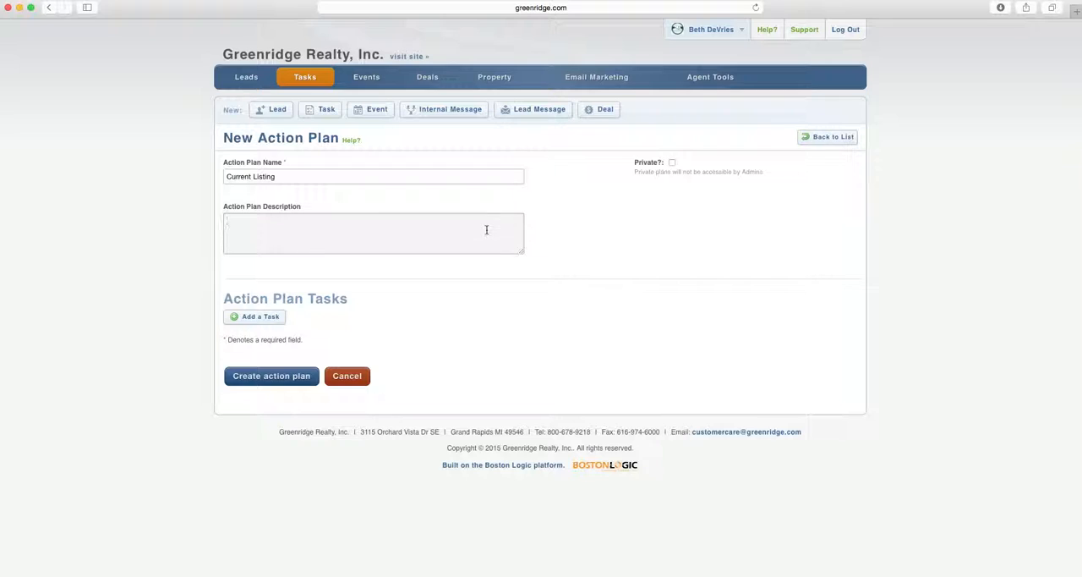
type("Follow up plan for active sellers")
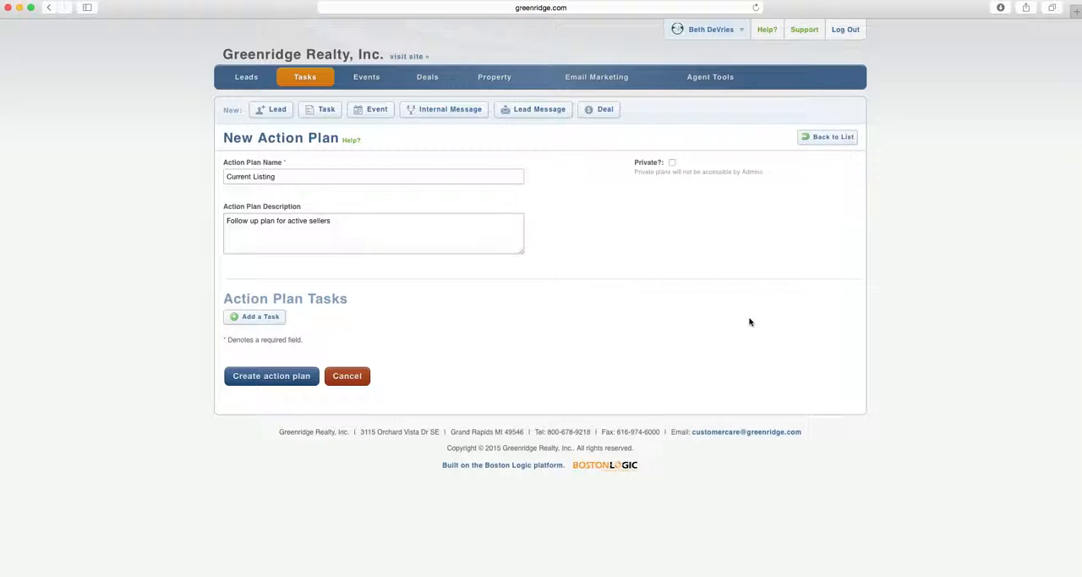
Add a first task to the action plan with type Follow-Up and the name "Email"
left_click(278, 322)
scroll(650, 316, "down", 5)
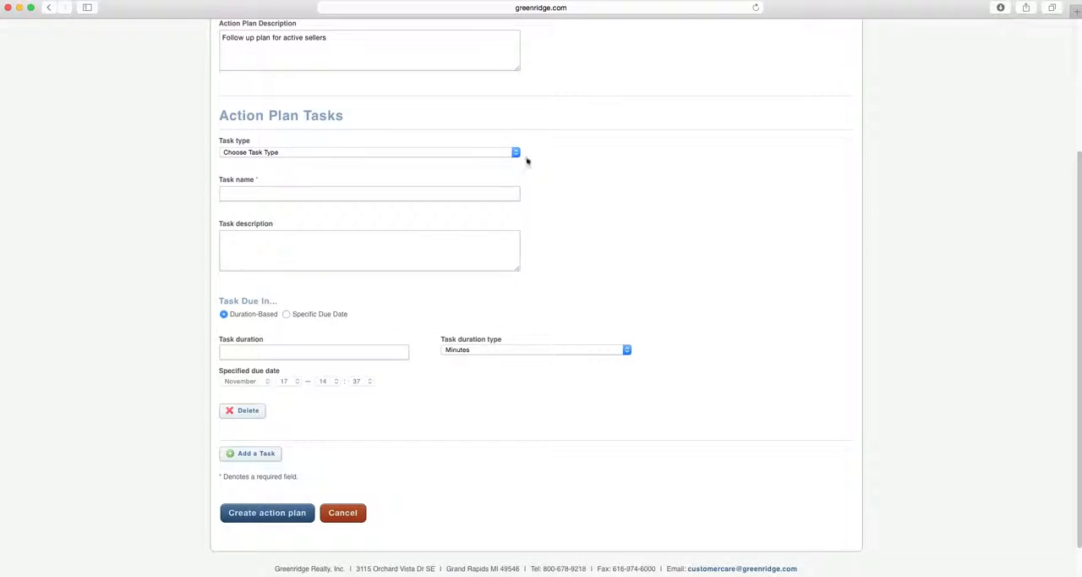
left_click(514, 153)
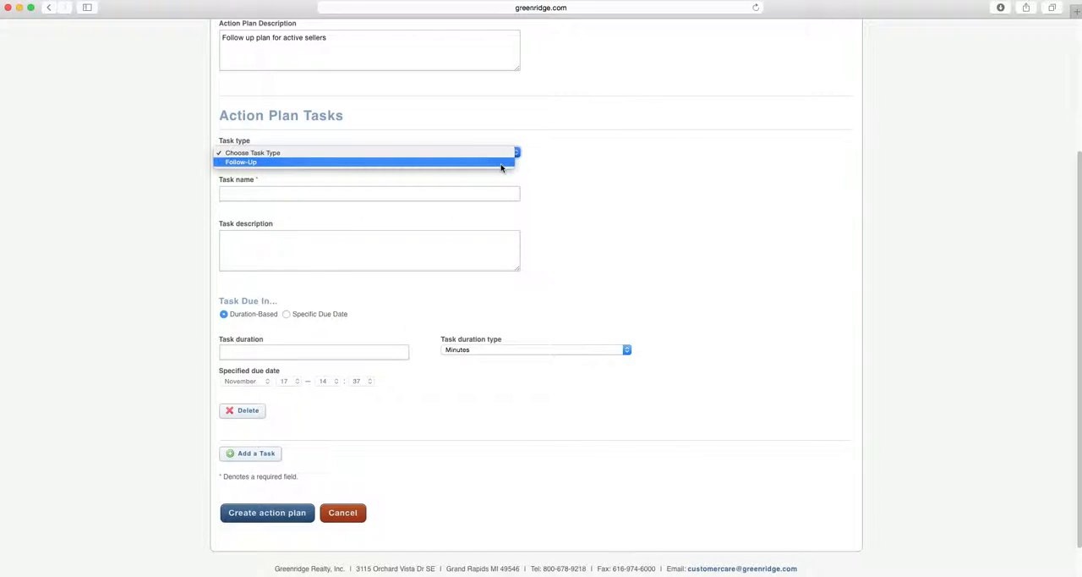
left_click(501, 162)
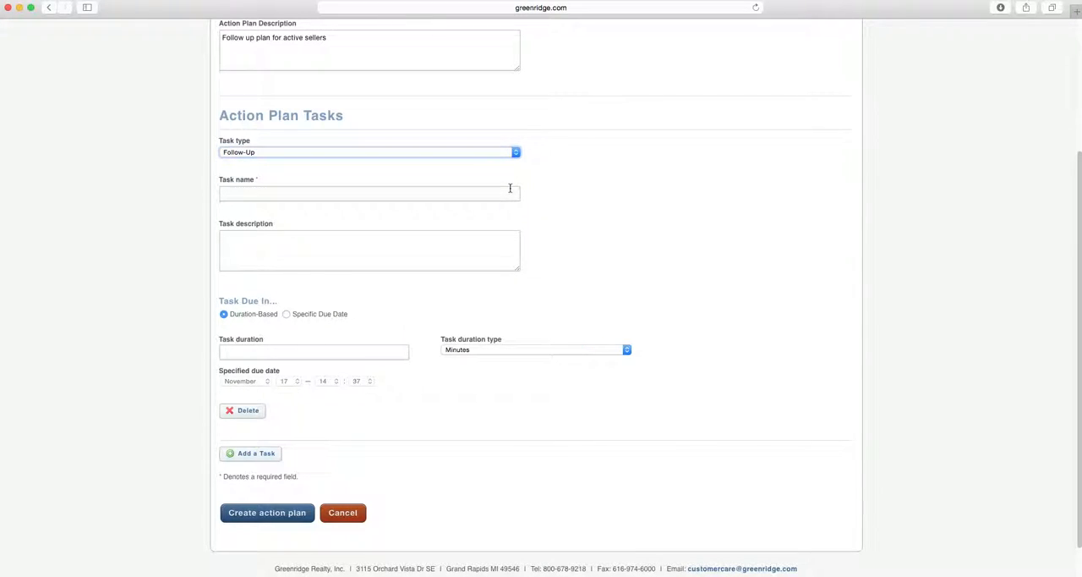
left_click(499, 195)
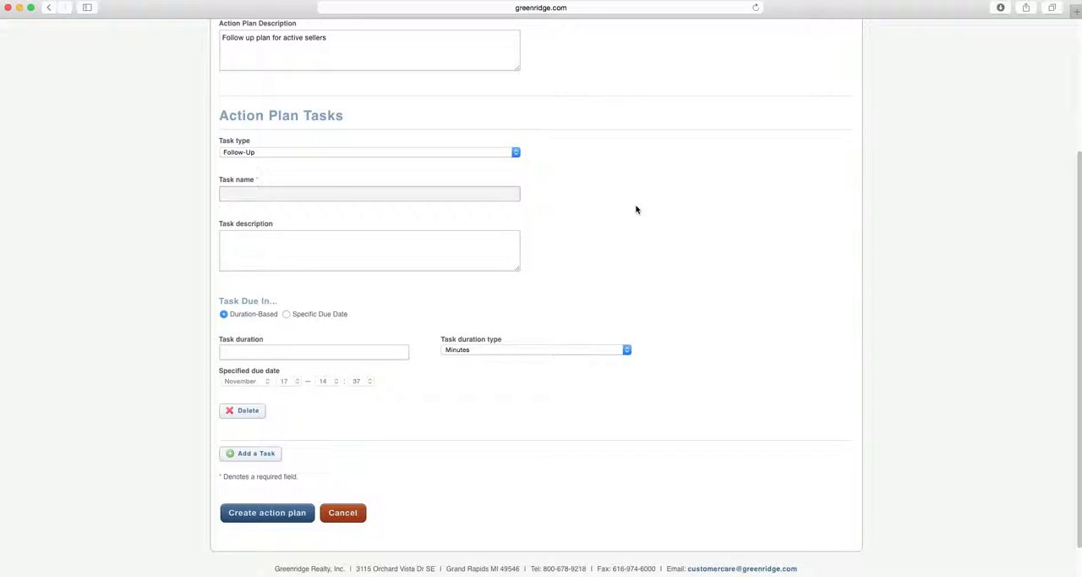
type("Ema")
Describe the Email task as "Email links to listing on greenridge.com, grar.com, etc."
key("Tab")
type("Email")
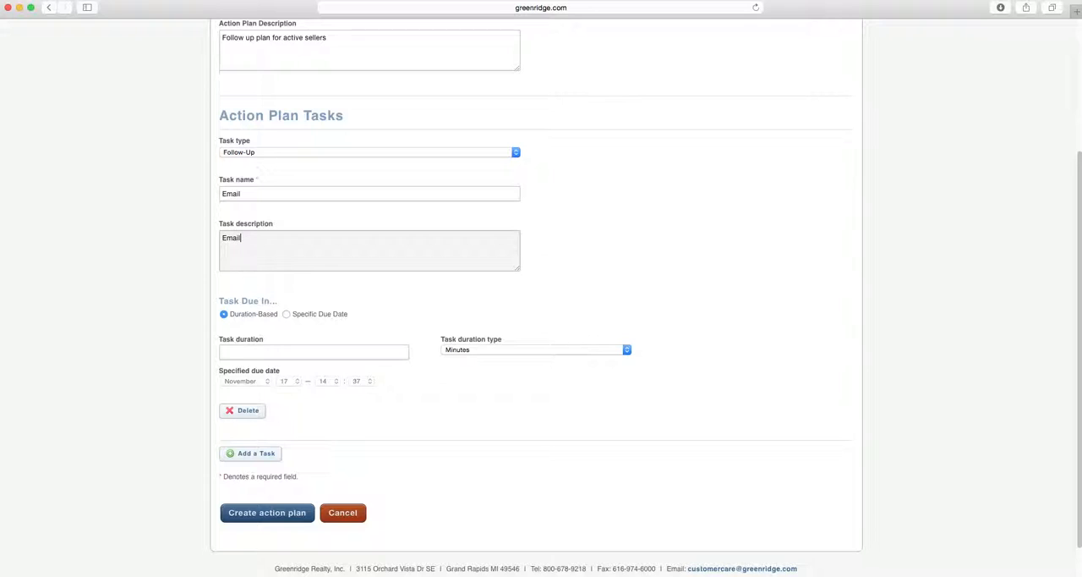
type(" links to listing on greenridge.com,")
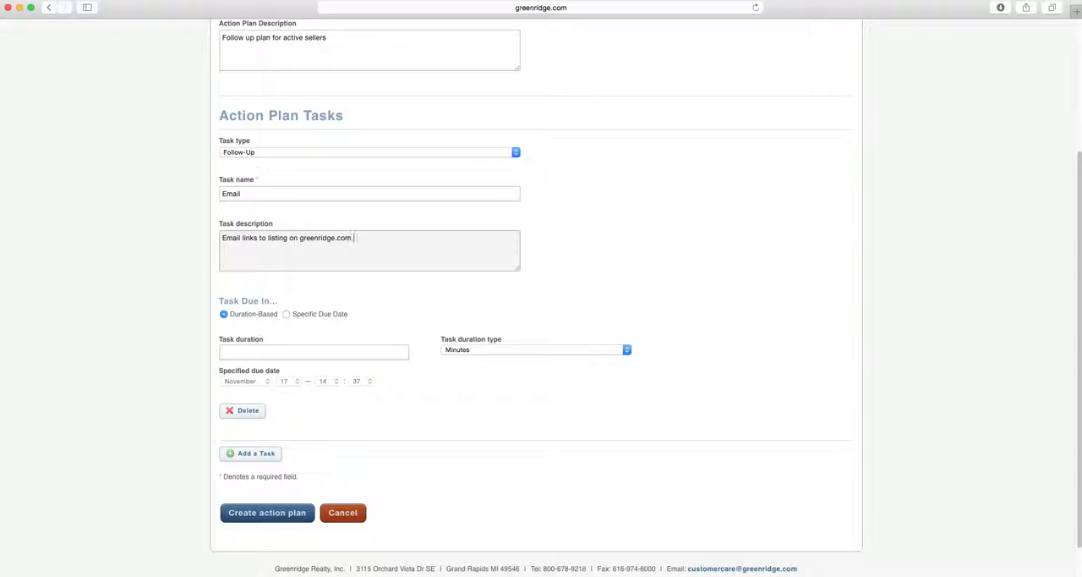
type(" grar.com, etc.")
left_click(675, 264)
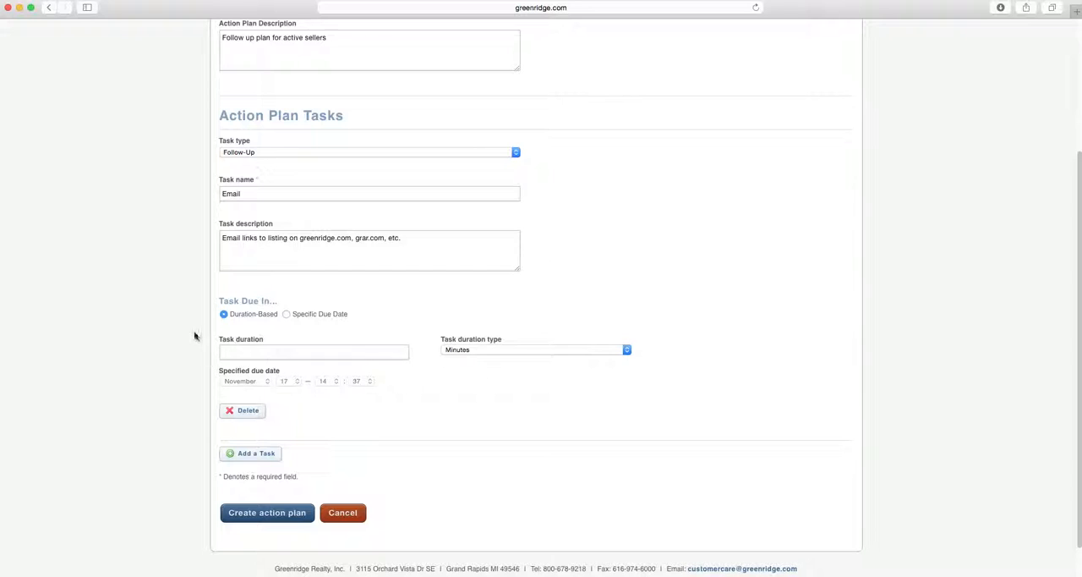
Try the specific due date option for the Email task, then make it duration-based and due in 5 days
left_click(287, 315)
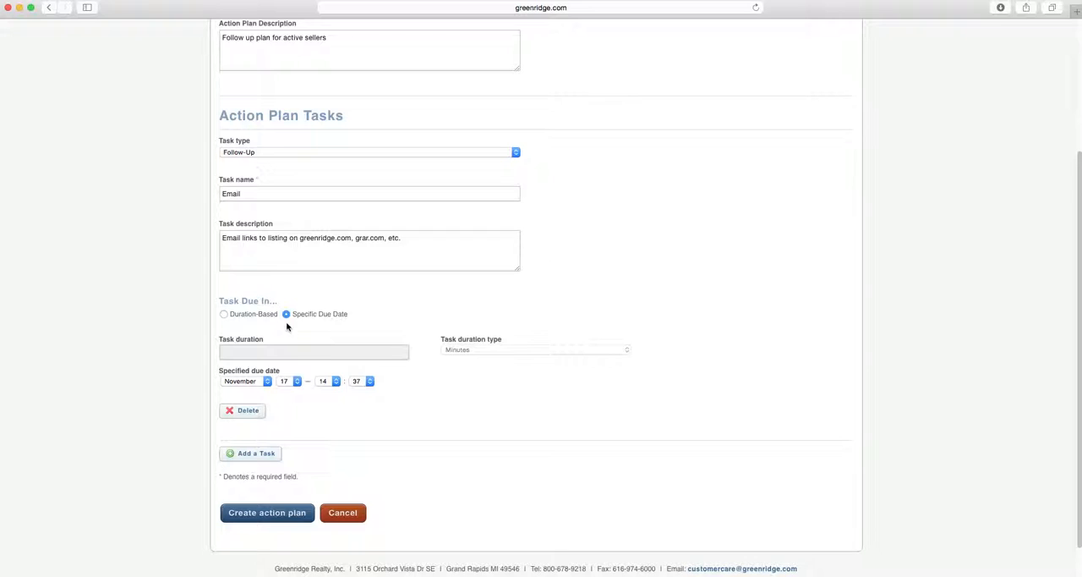
left_click(224, 314)
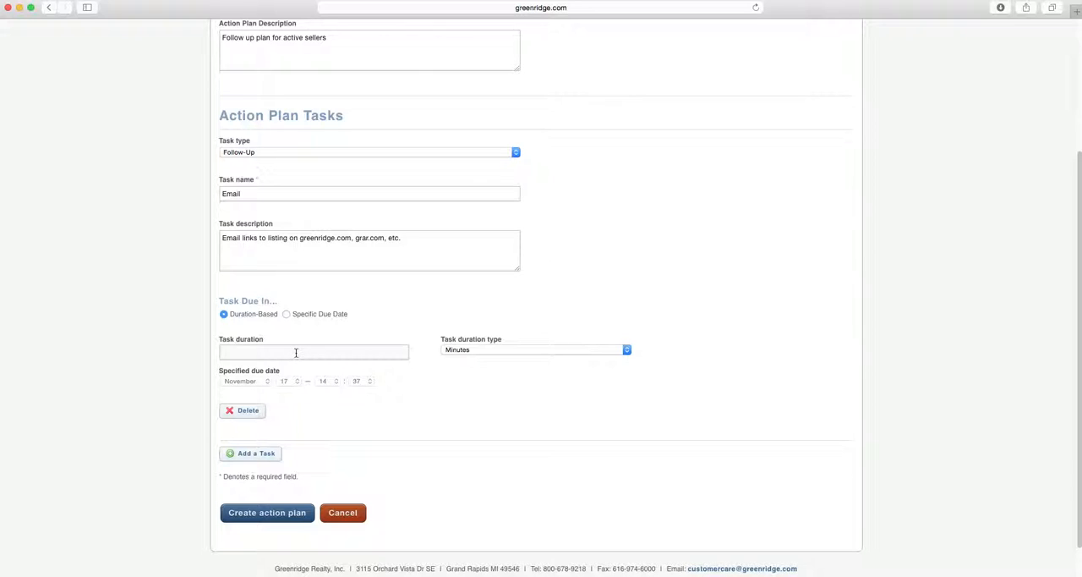
left_click(296, 353)
type("5")
left_click(625, 350)
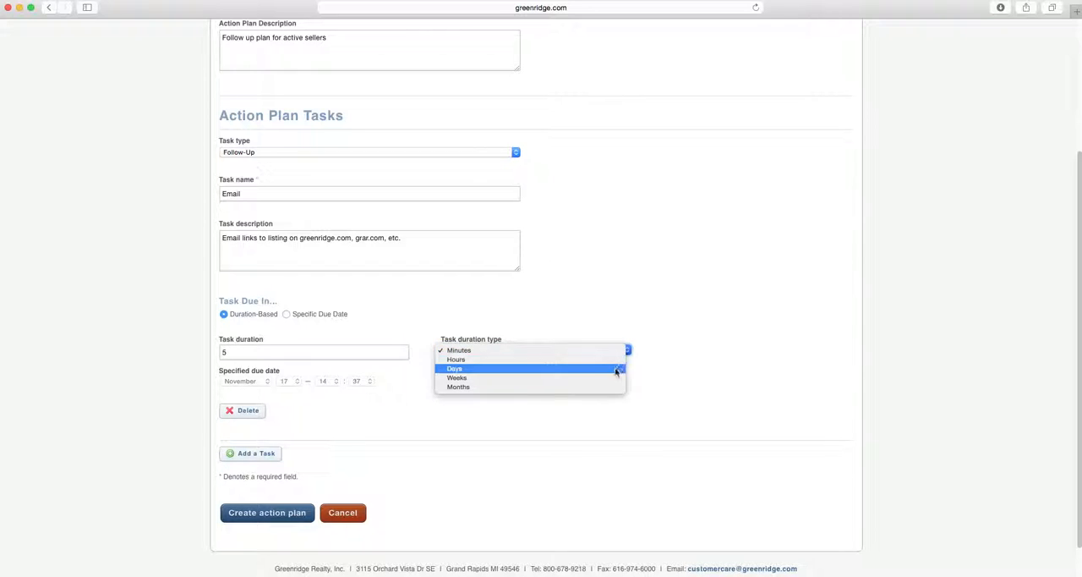
left_click(614, 369)
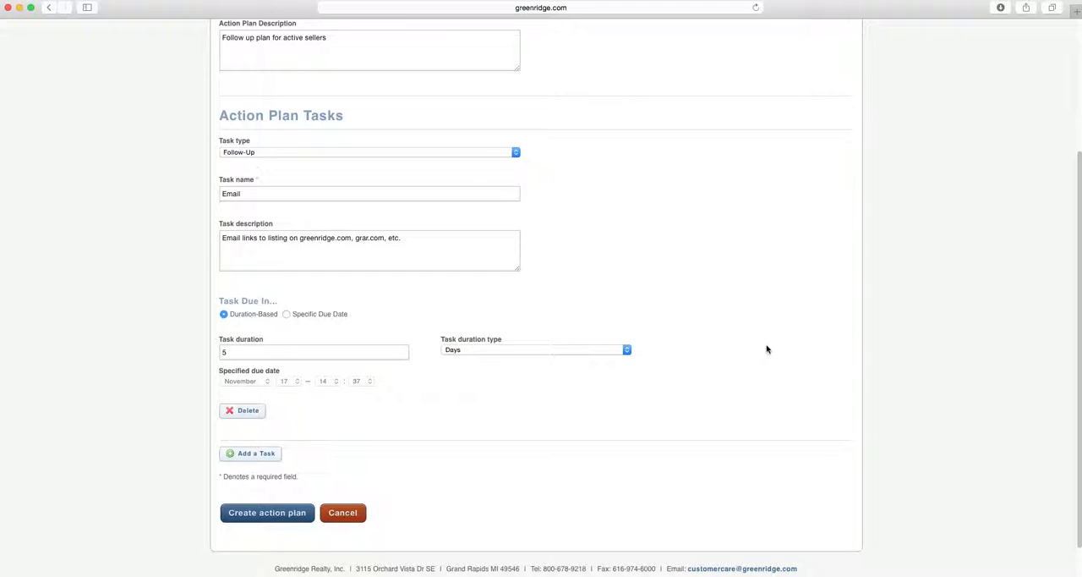
Add a second task to the action plan with type Follow-Up and the name "Call"
scroll(711, 387, "down", 2)
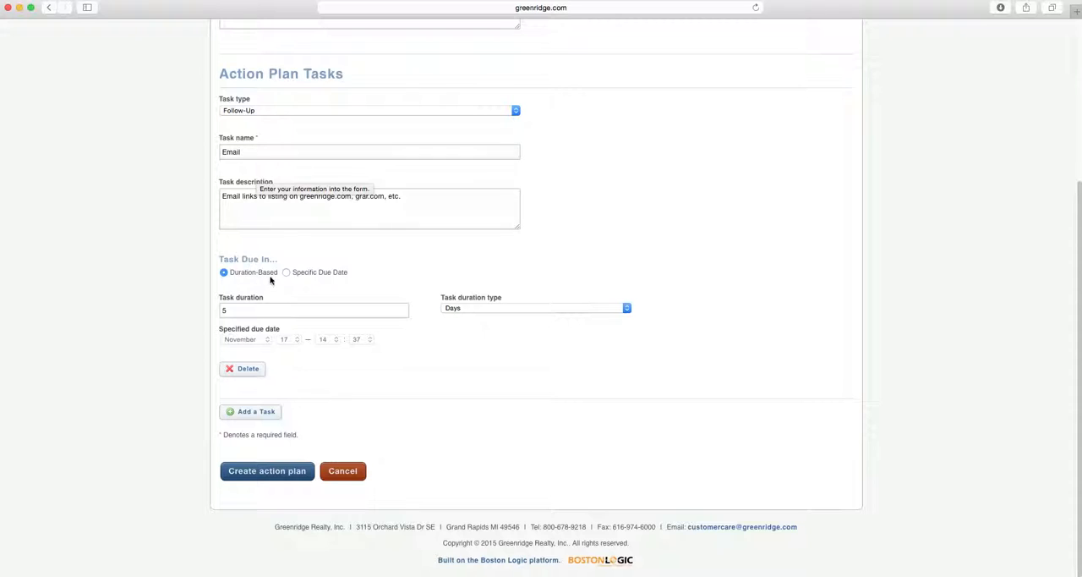
left_click(277, 413)
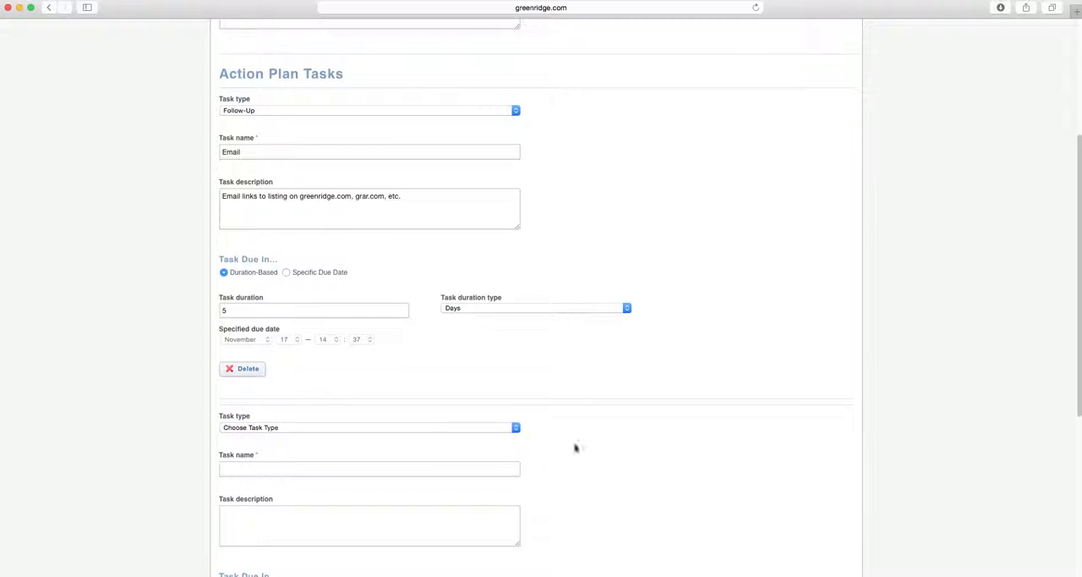
scroll(575, 447, "down", 5)
left_click(516, 236)
left_click(500, 243)
left_click(439, 276)
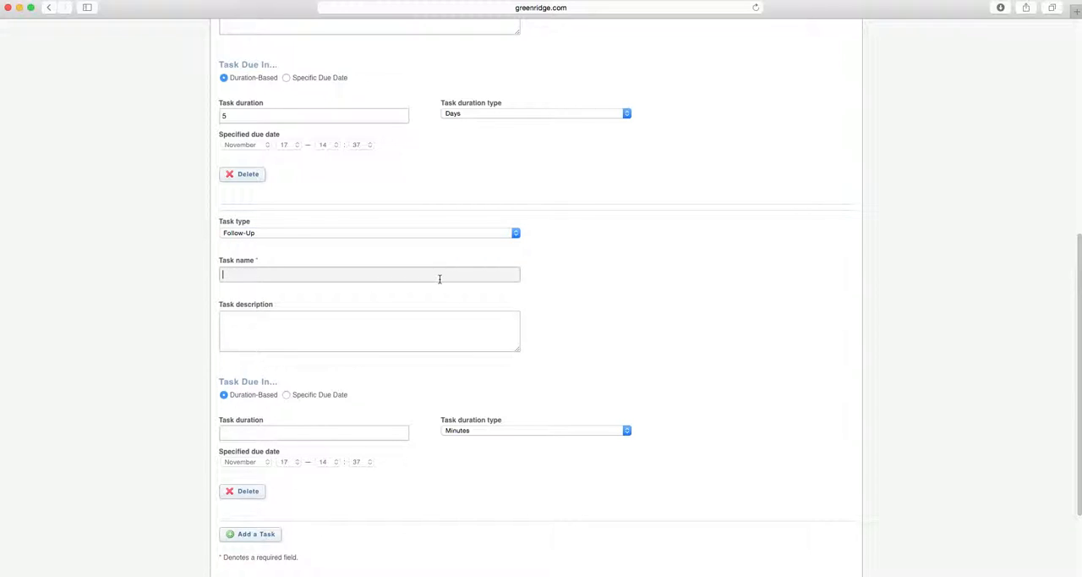
type("Call")
Describe the Call task as "Feedback on showings or agent feedback from tour"
key("Tab")
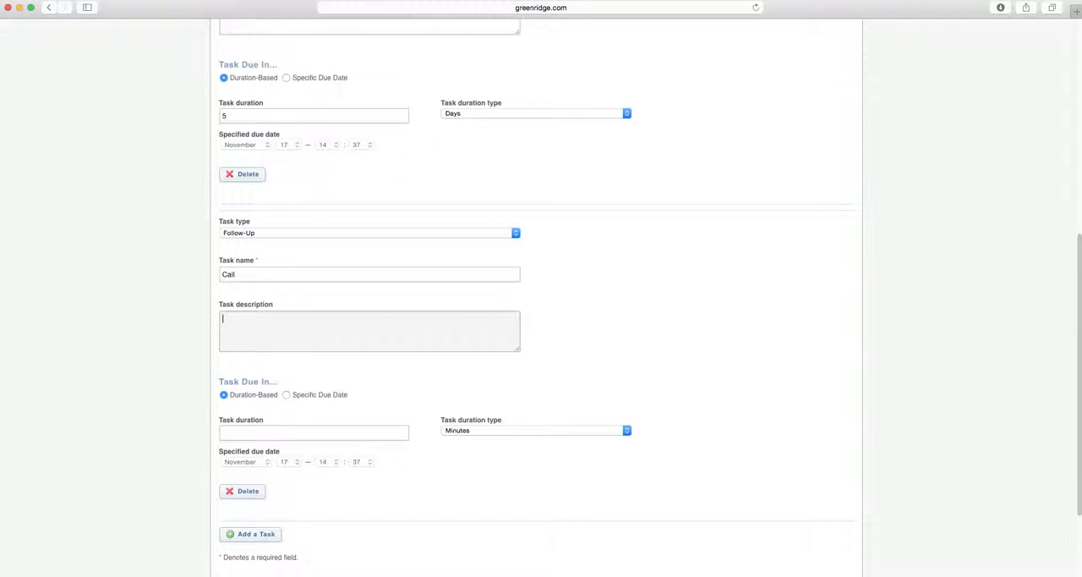
type("Feedback on showings or agent feedback from tour")
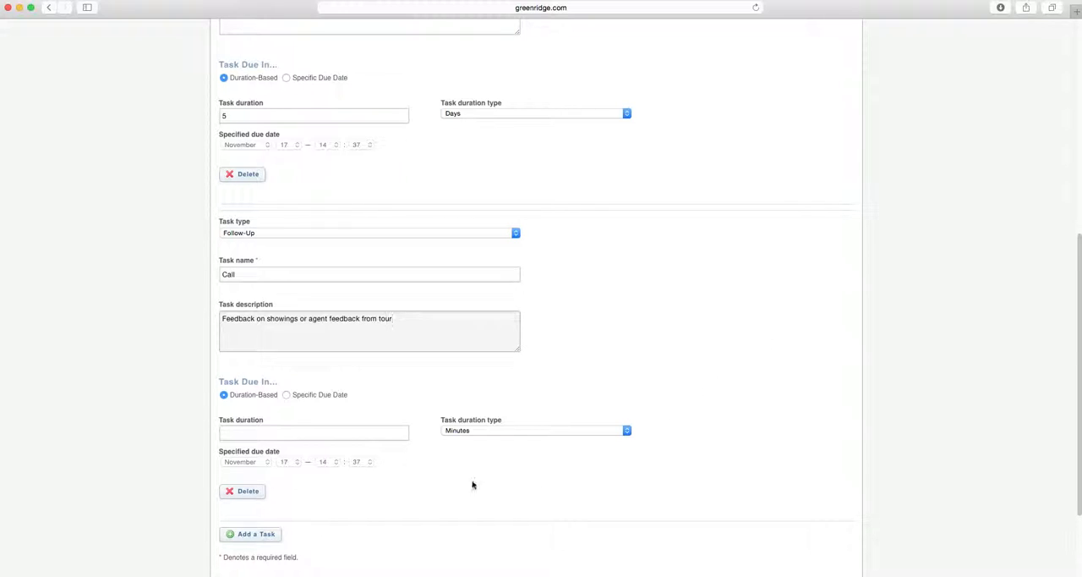
Set the Call task's duration to 7 days and look over the whole action plan form
left_click(404, 435)
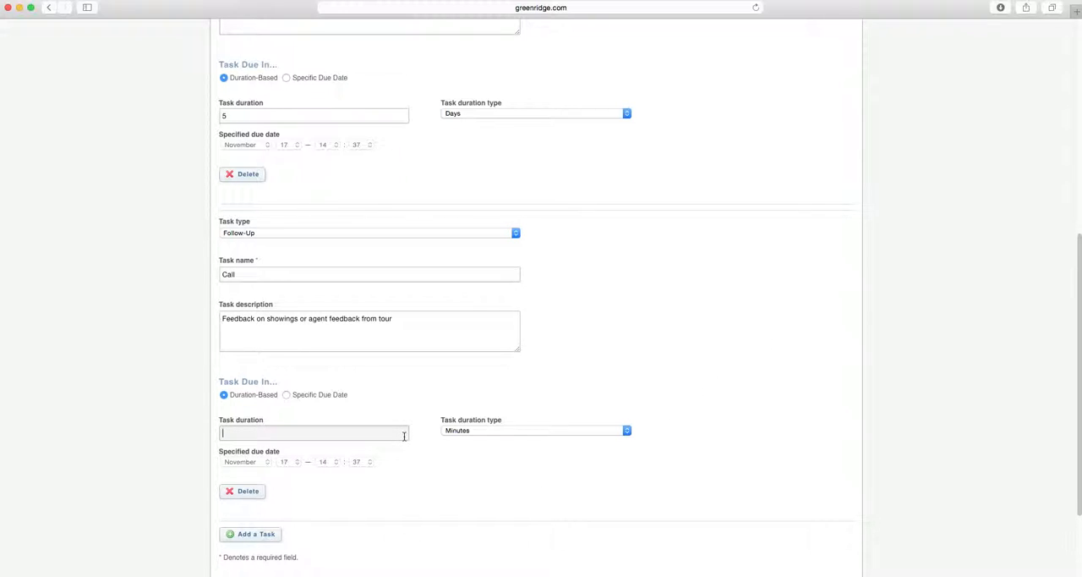
type("7")
left_click(624, 430)
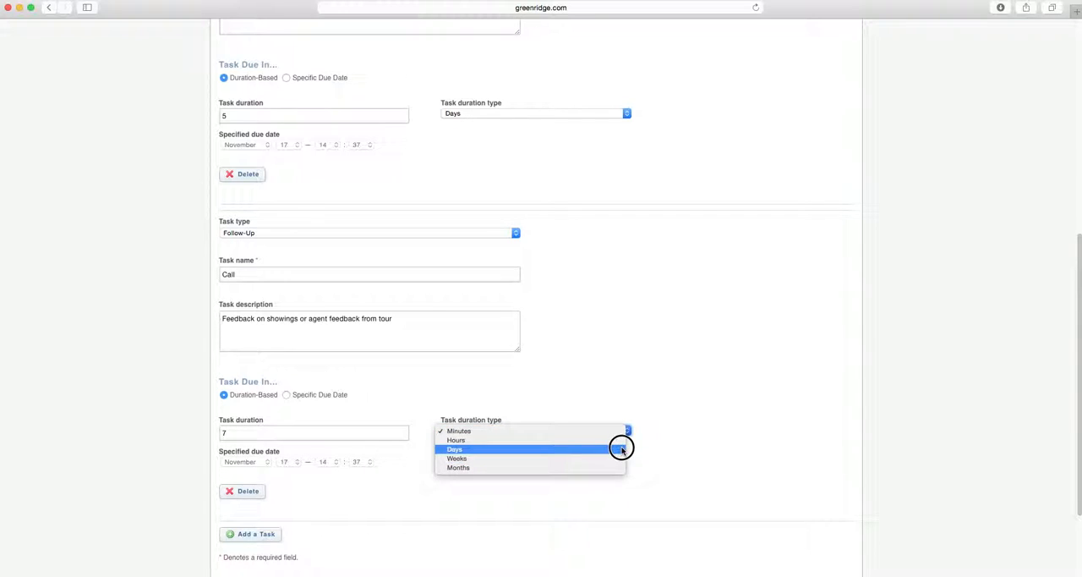
left_click(622, 449)
scroll(720, 394, "down", 2)
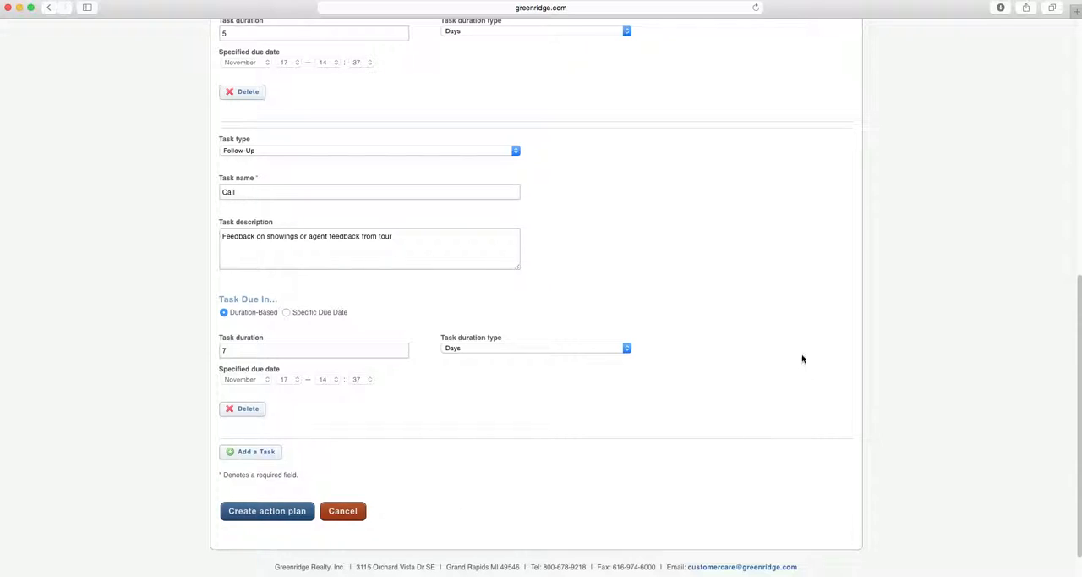
scroll(803, 361, "up", 6)
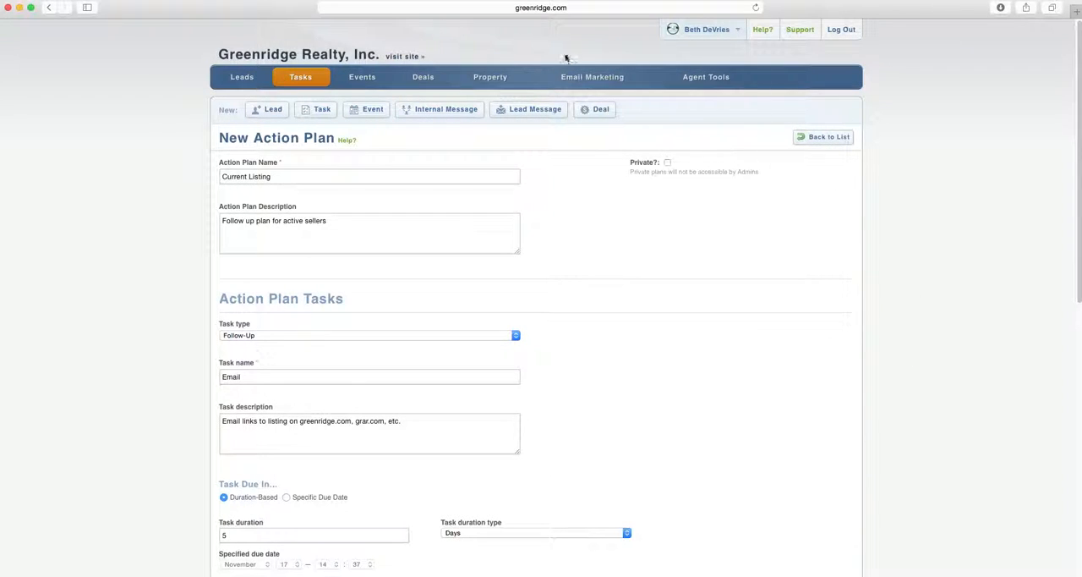